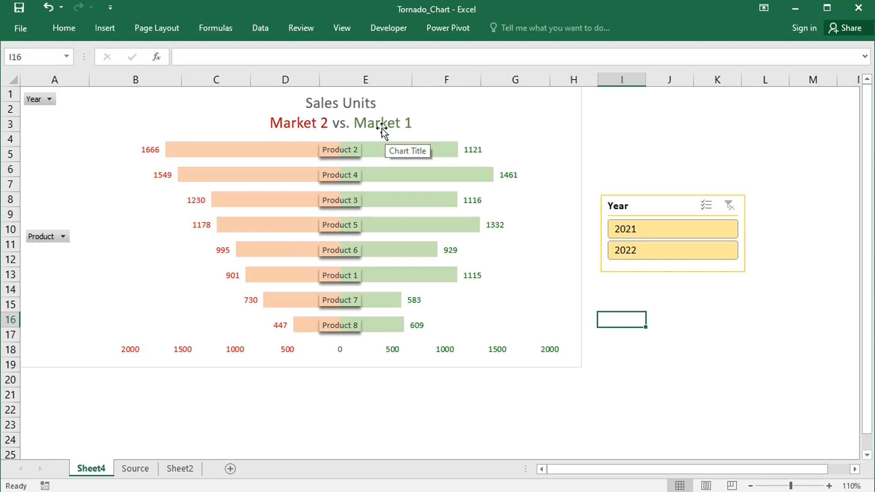
# Preview the finished tornado chart for 2021 and for 2022 with the Year slicer, and clear the filter
pyautogui.click(684, 231)
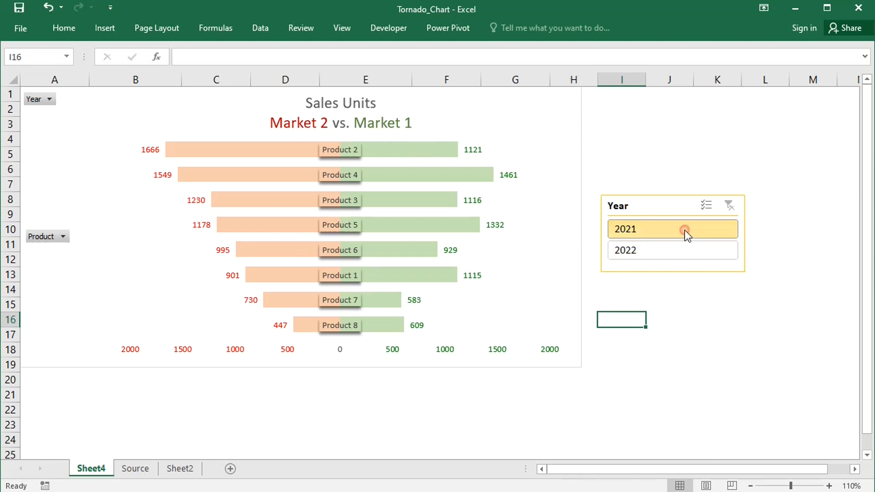
pyautogui.click(696, 255)
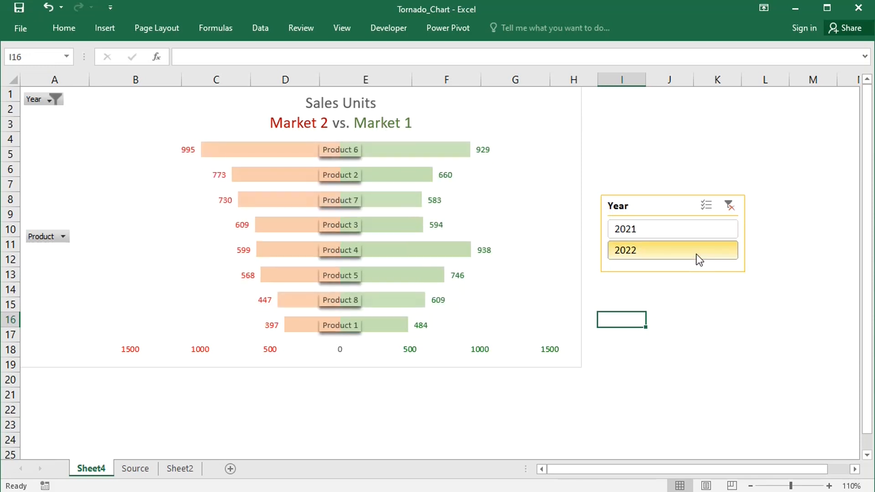
pyautogui.click(728, 207)
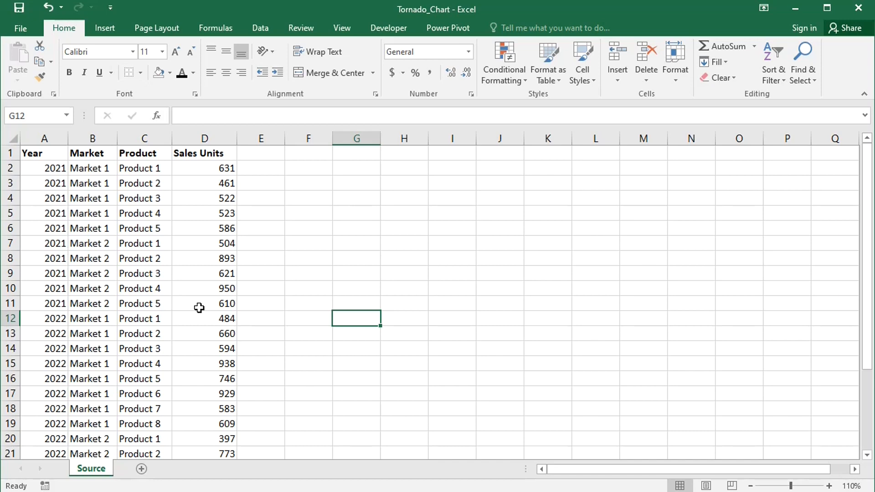
# Convert the source data range A1:D27 into a table with headers
pyautogui.click(137, 260)
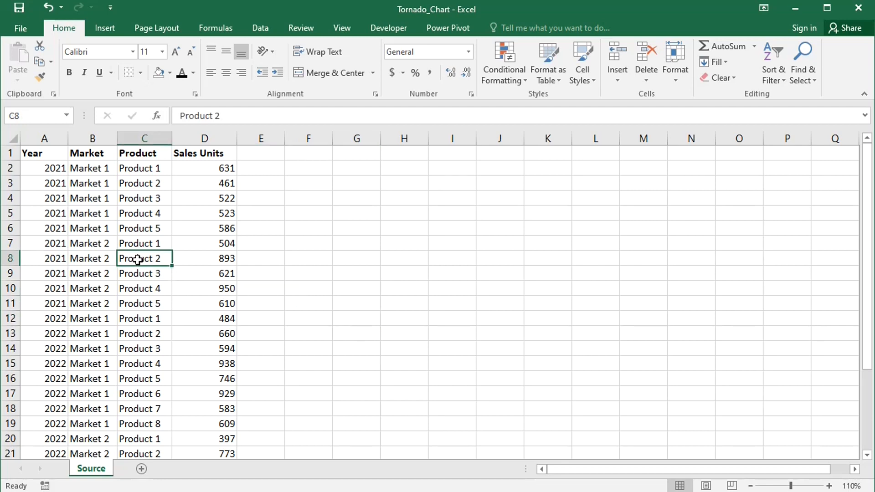
pyautogui.hotkey('ctrl', 't')
pyautogui.click(523, 269)
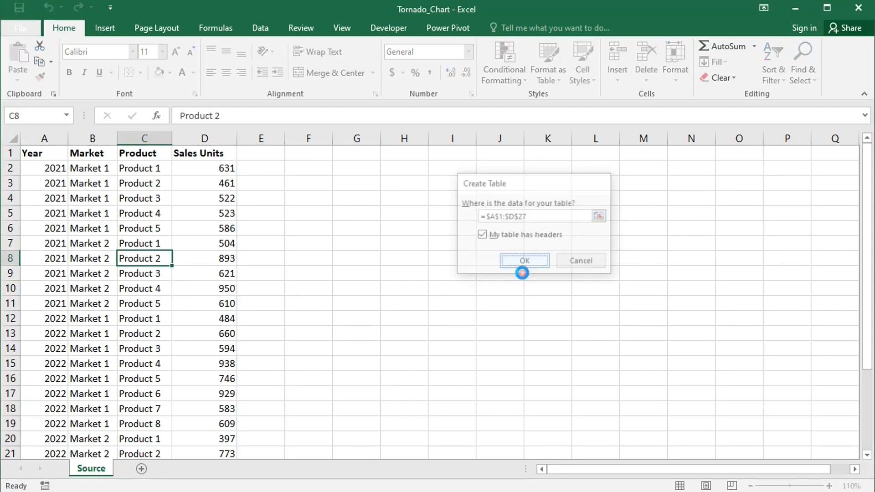
# Create a PivotTable from the source table on a new worksheet
pyautogui.click(102, 28)
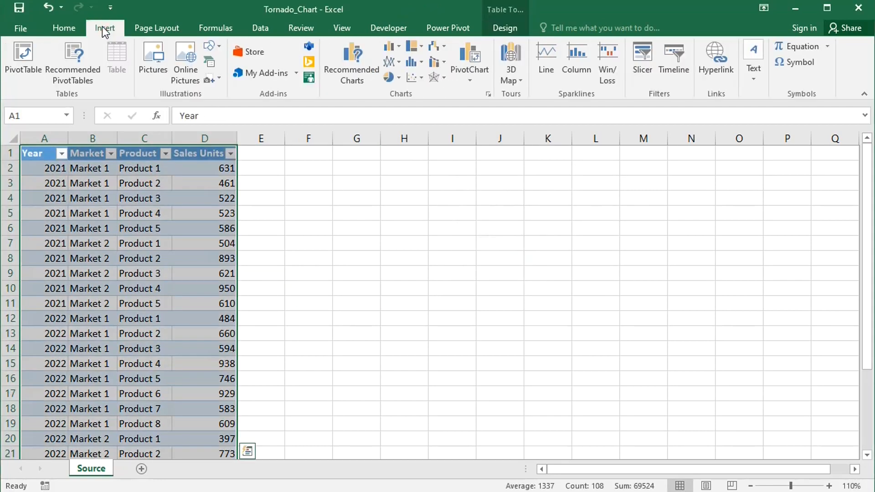
pyautogui.click(27, 56)
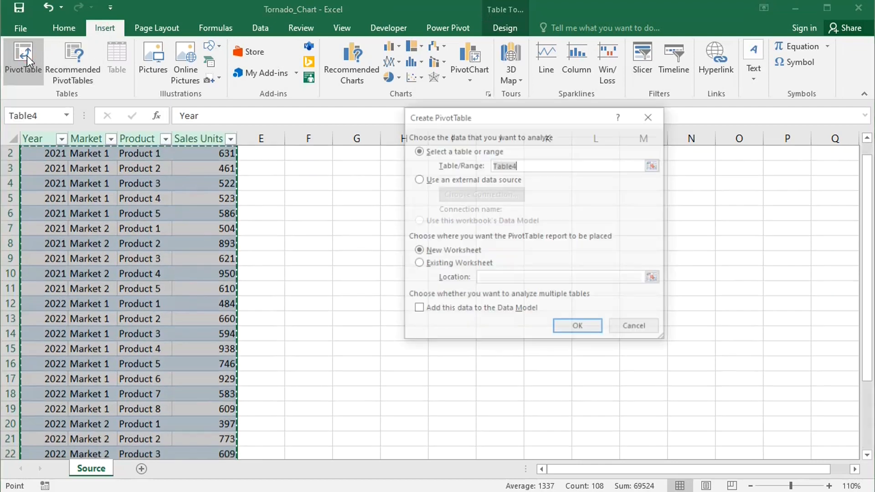
pyautogui.click(577, 329)
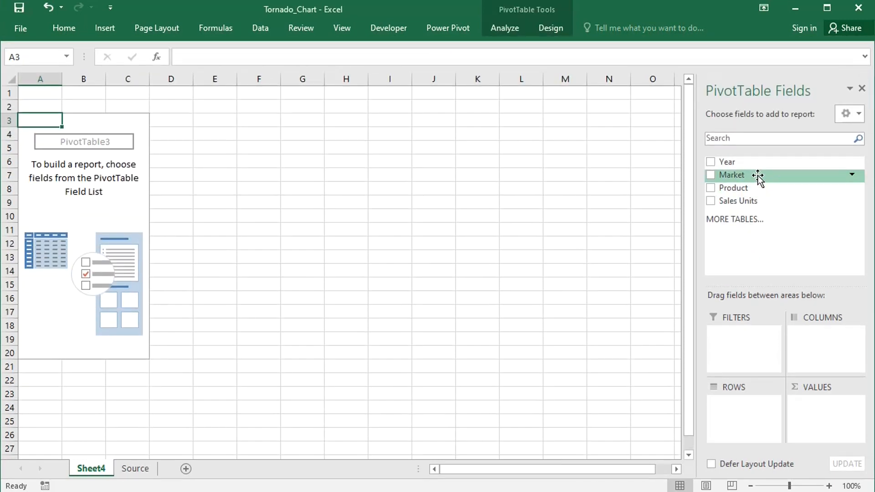
# Lay out the PivotTable with Market as columns, Product as rows, Sales Units as summed values and Year as a filter
pyautogui.moveTo(758, 178); pyautogui.dragTo(816, 337)
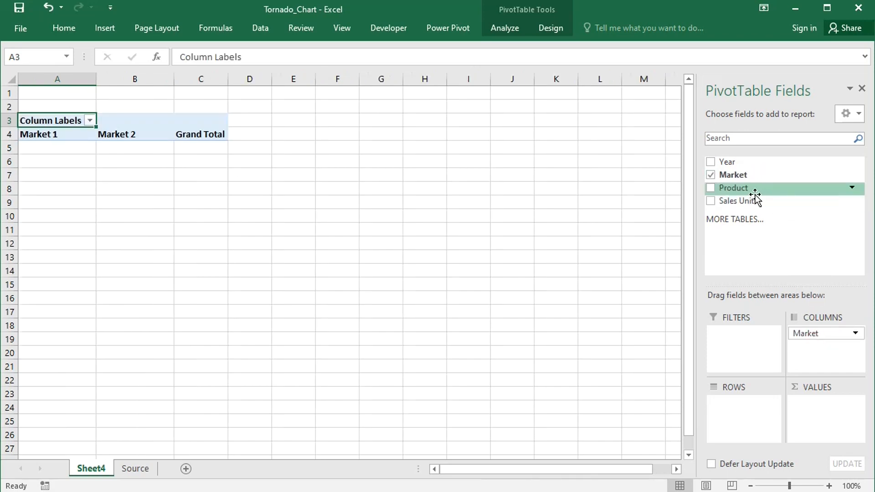
pyautogui.moveTo(750, 195); pyautogui.dragTo(750, 408)
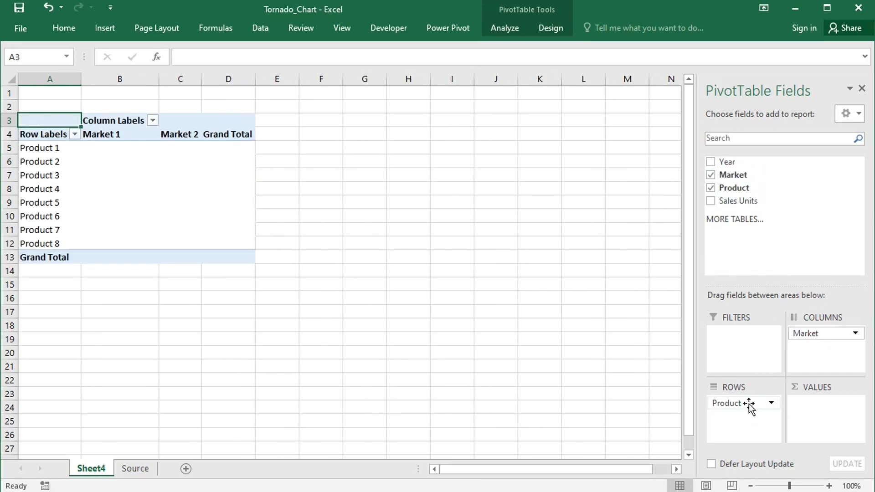
pyautogui.moveTo(763, 201); pyautogui.dragTo(828, 411)
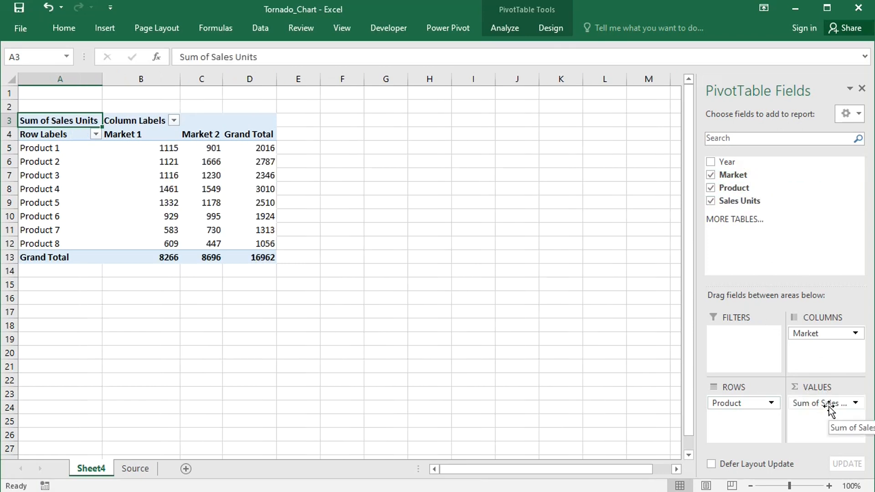
pyautogui.moveTo(772, 163); pyautogui.dragTo(762, 340)
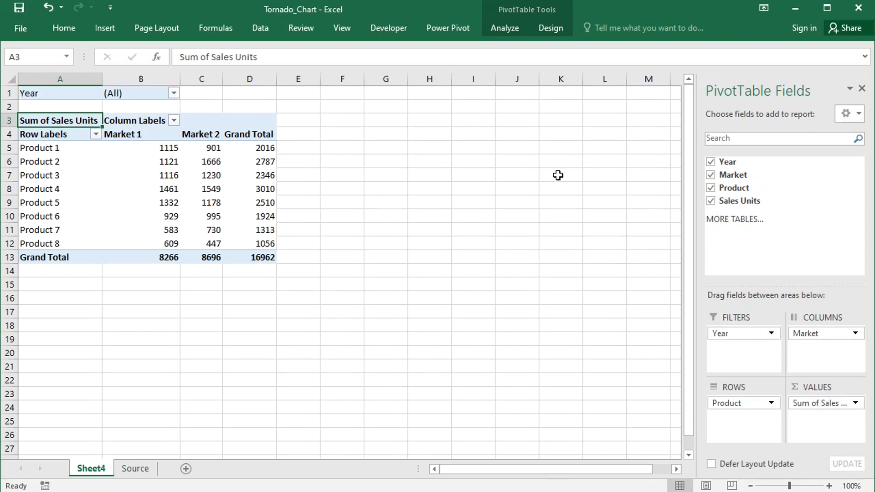
# Turn off the PivotTable's grand totals for both rows and columns
pyautogui.click(550, 29)
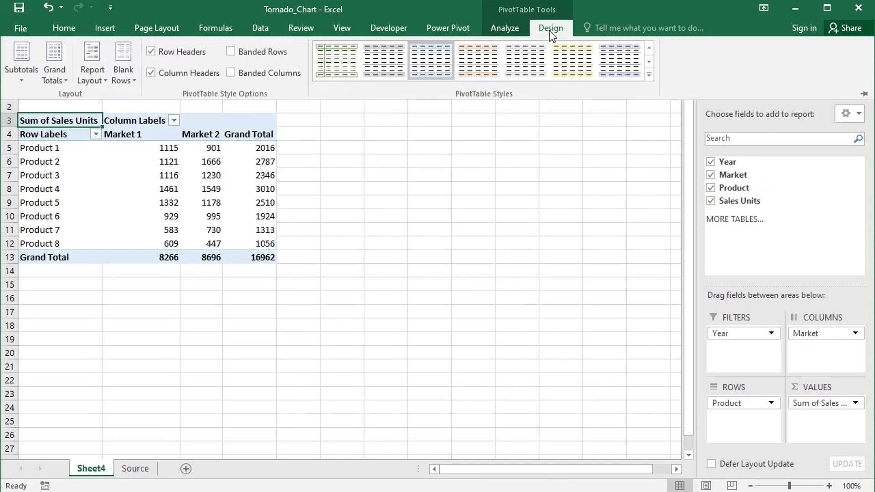
pyautogui.click(55, 67)
pyautogui.click(101, 101)
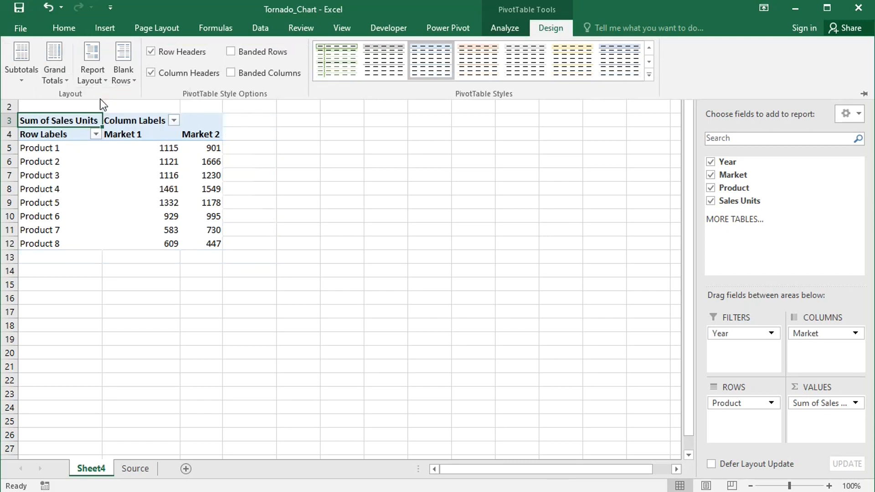
# Insert a Clustered Bar PivotChart from the PivotTable and place it beside the data, starting near row 1
pyautogui.click(512, 27)
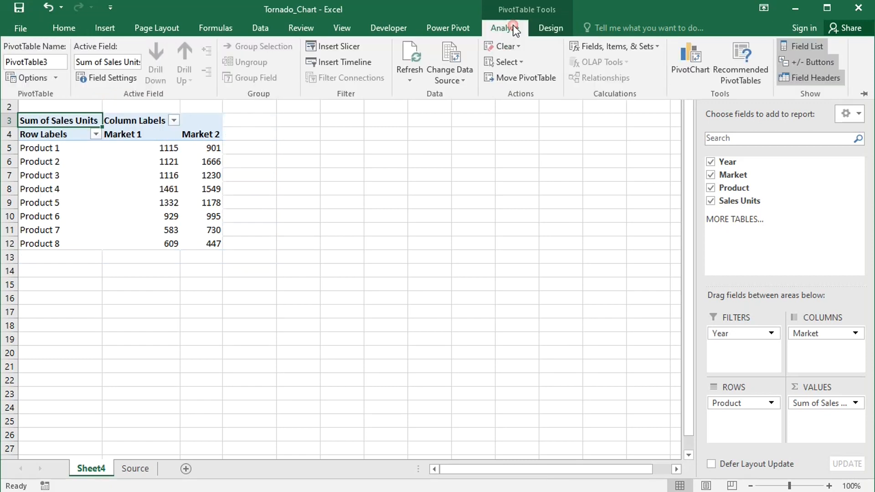
pyautogui.click(685, 53)
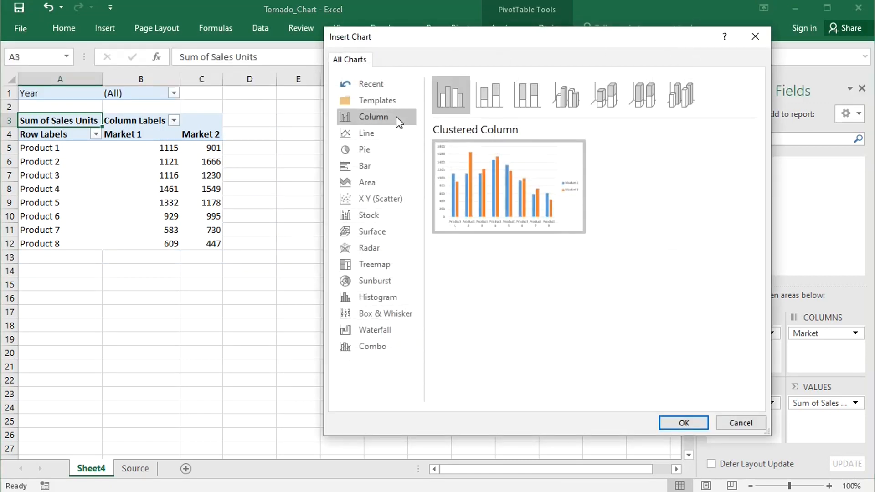
pyautogui.click(373, 165)
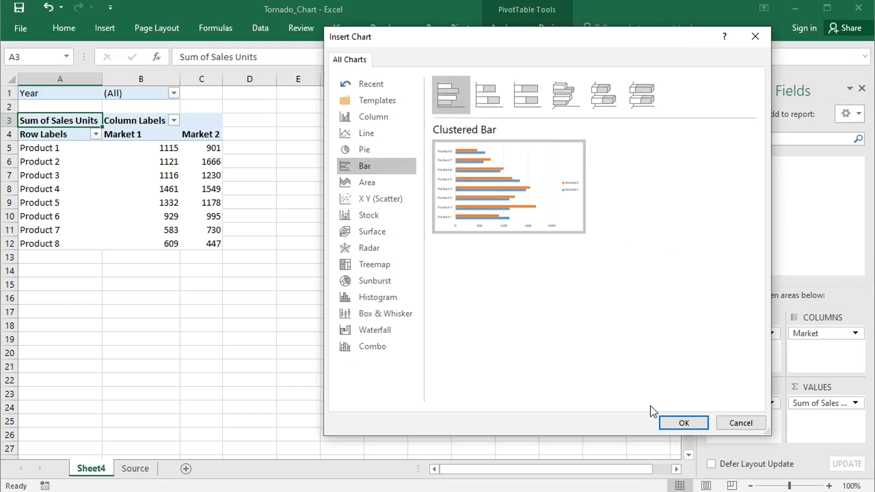
pyautogui.click(674, 420)
pyautogui.moveTo(437, 187); pyautogui.dragTo(584, 92)
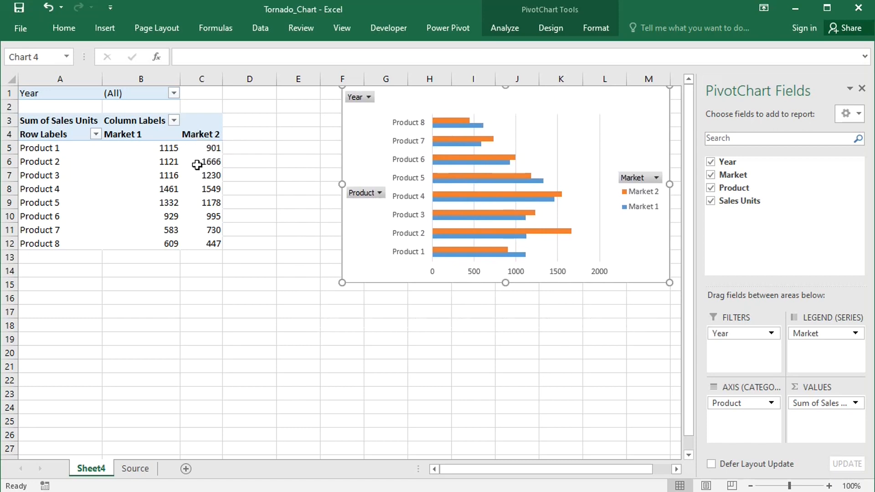
# Add a calculated item to the Market field with the formula = - 'Market 2', keeping the default name
pyautogui.moveTo(196, 232)
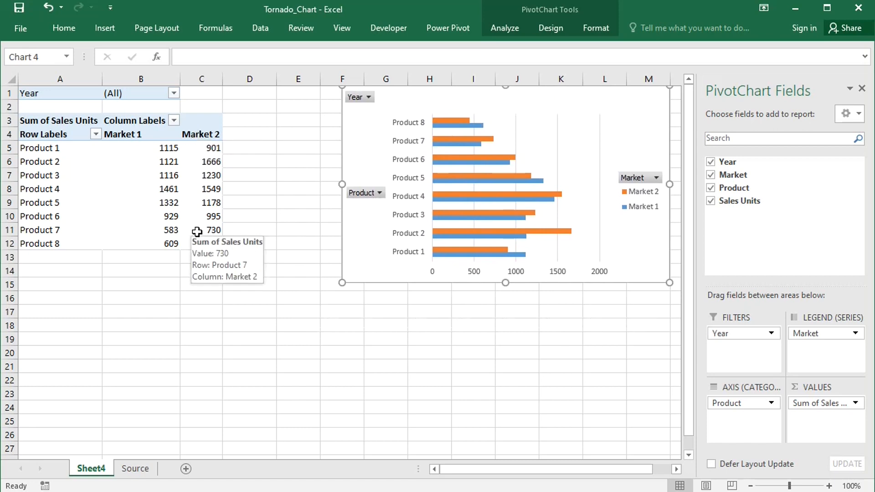
pyautogui.click(197, 134)
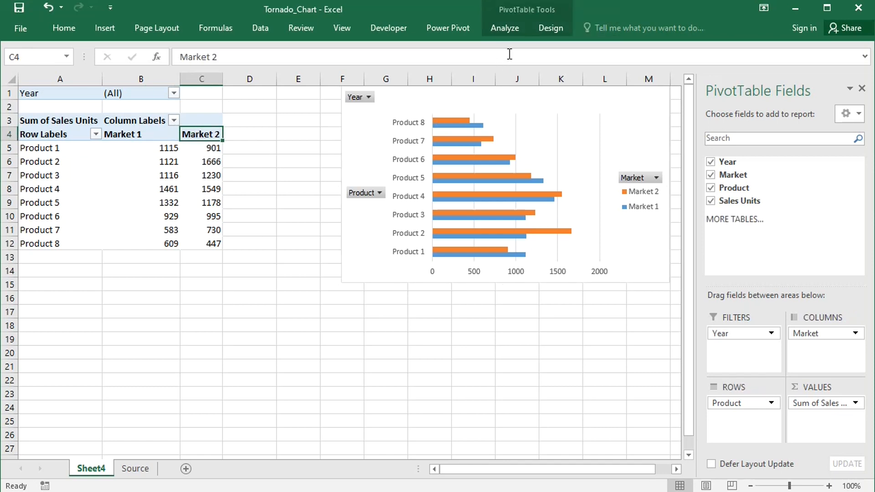
pyautogui.click(507, 26)
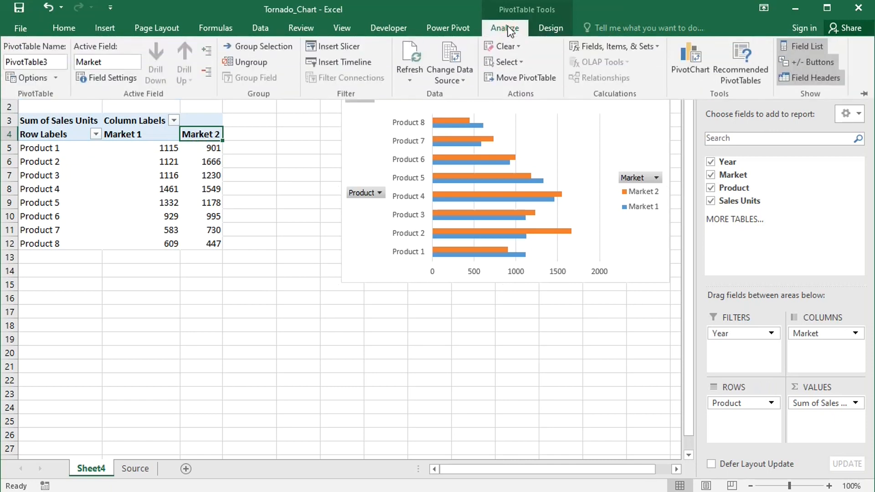
pyautogui.click(626, 45)
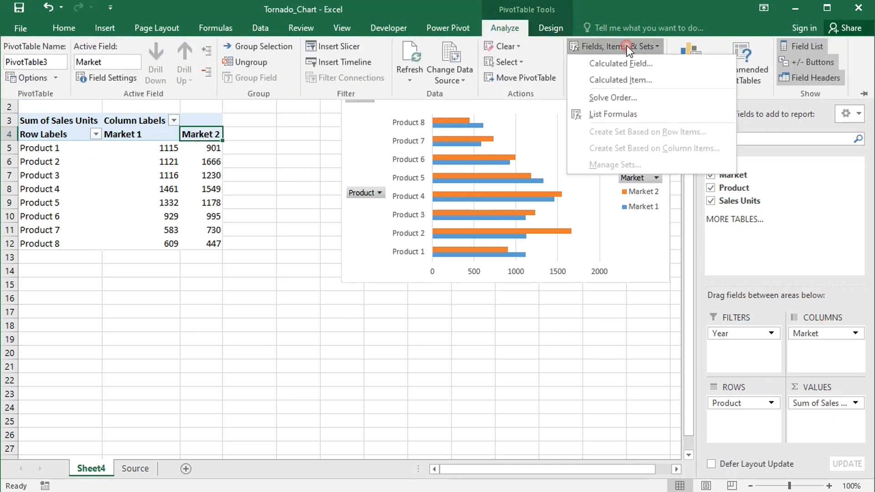
pyautogui.click(616, 79)
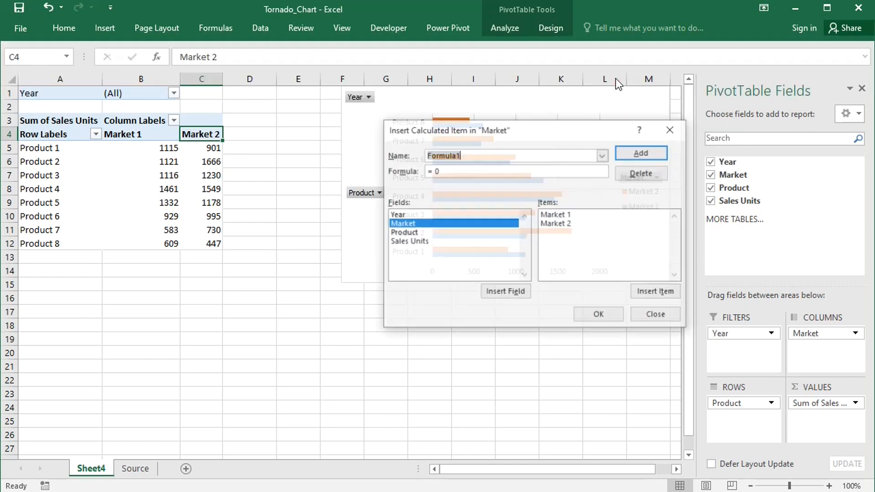
pyautogui.click(462, 173)
pyautogui.press('BackSpace')
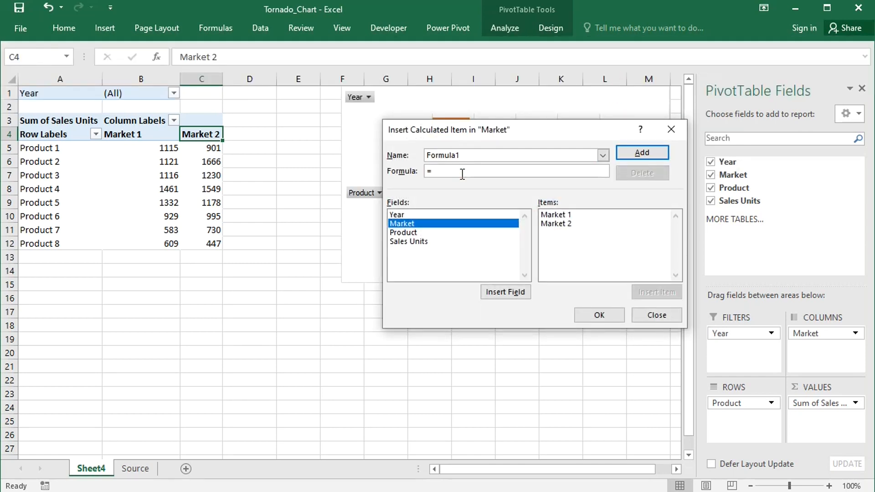
pyautogui.click(567, 226)
pyautogui.click(641, 293)
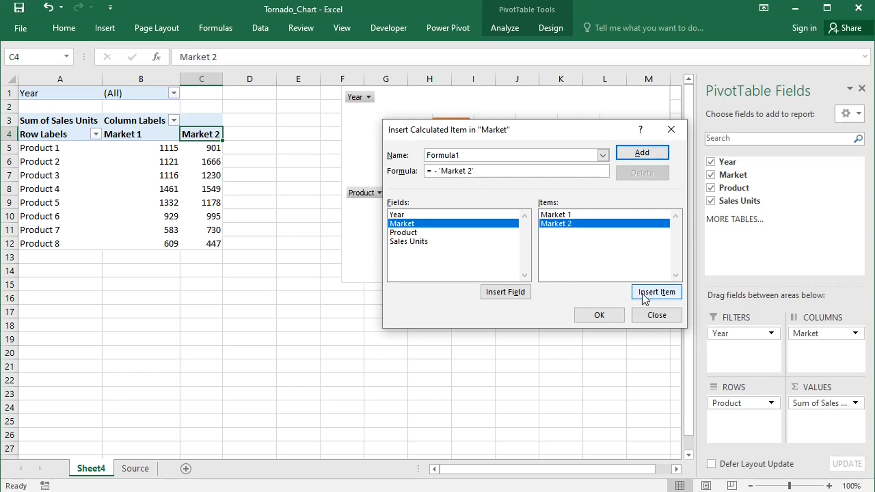
pyautogui.click(630, 154)
# Add a second Market calculated item named Formula2 that negates Market 1, and confirm the calculated items
pyautogui.click(468, 155)
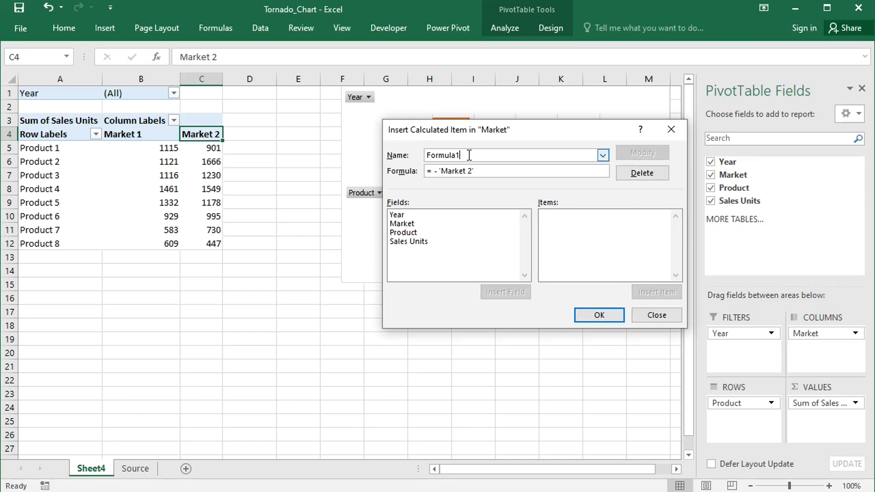
pyautogui.press('BackSpace')
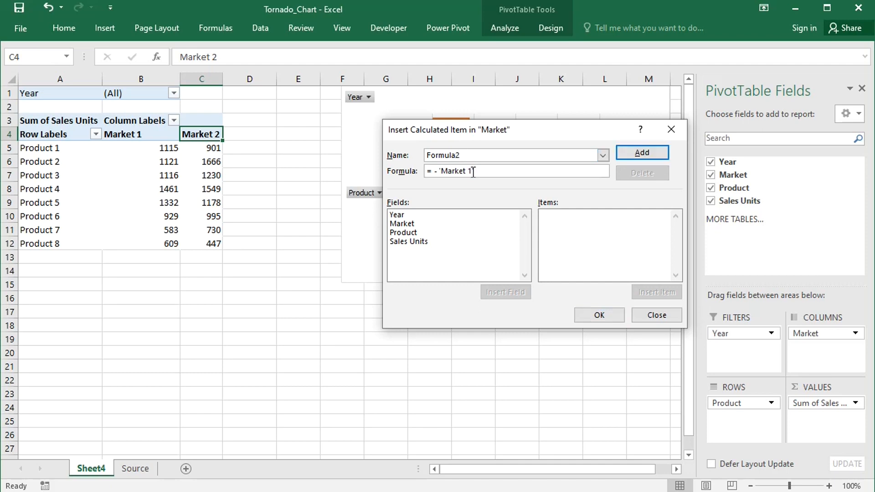
pyautogui.click(591, 314)
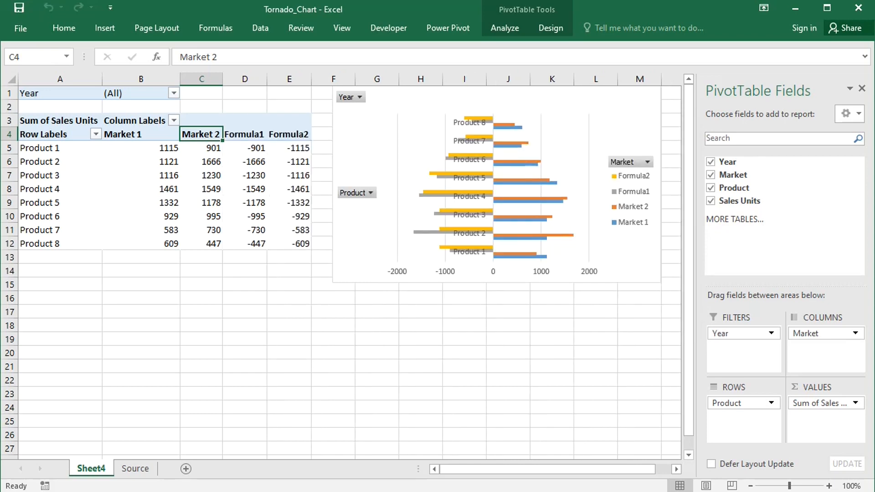
# Set the label position of the chart's vertical product axis to Low and close the axis formatting
pyautogui.click(470, 197)
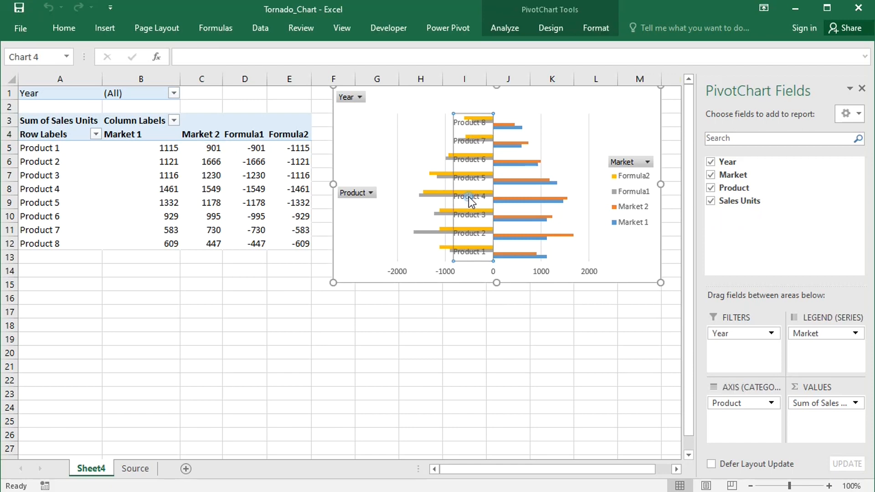
pyautogui.rightClick(469, 198)
pyautogui.click(516, 409)
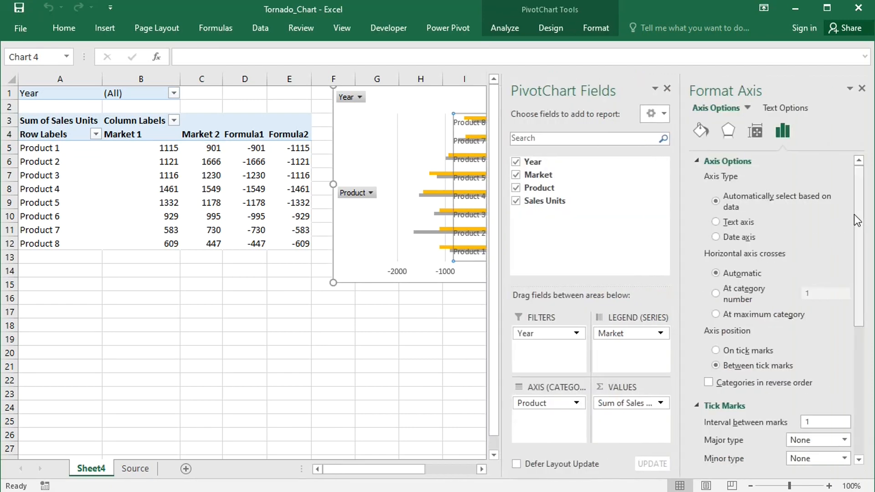
pyautogui.moveTo(857, 219); pyautogui.dragTo(856, 363)
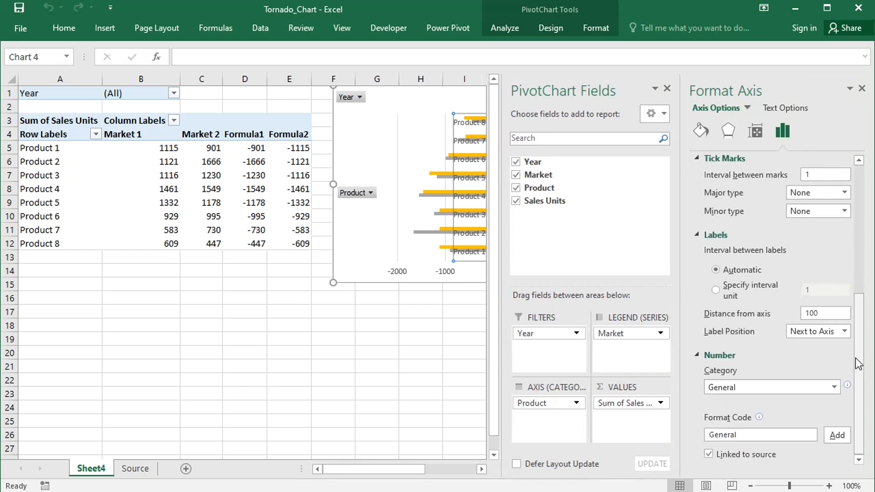
pyautogui.click(844, 331)
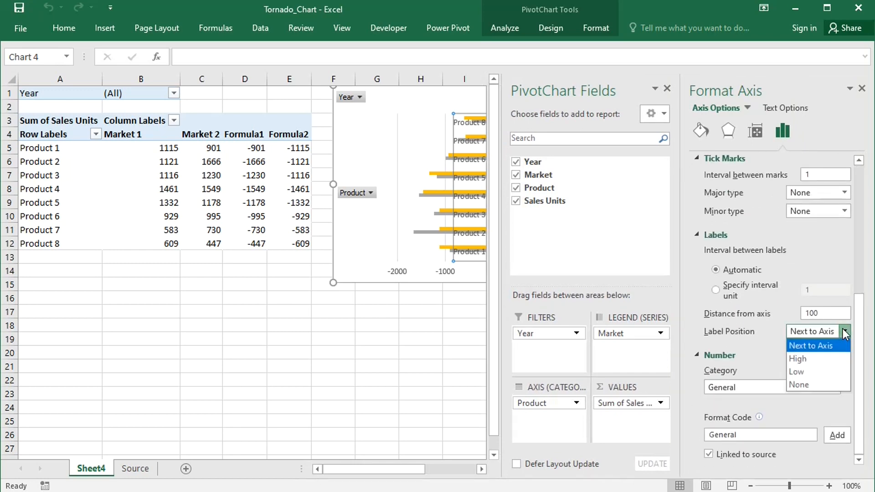
pyautogui.click(800, 373)
pyautogui.click(861, 88)
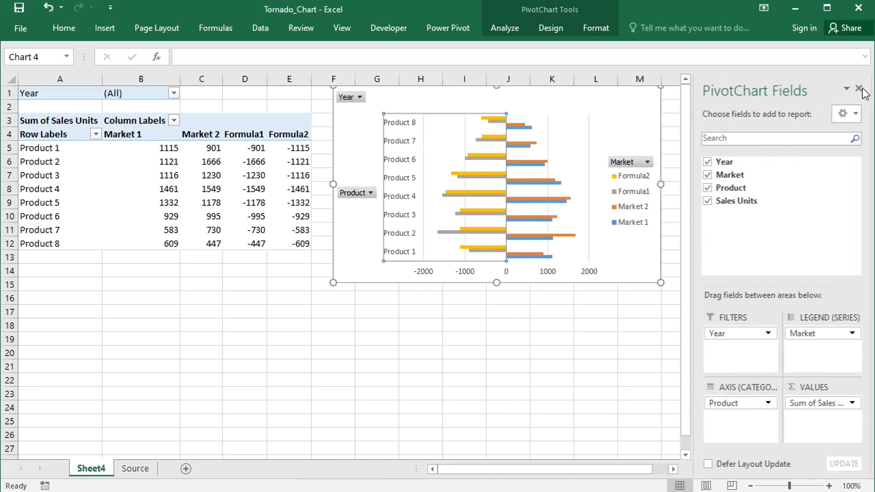
pyautogui.click(495, 343)
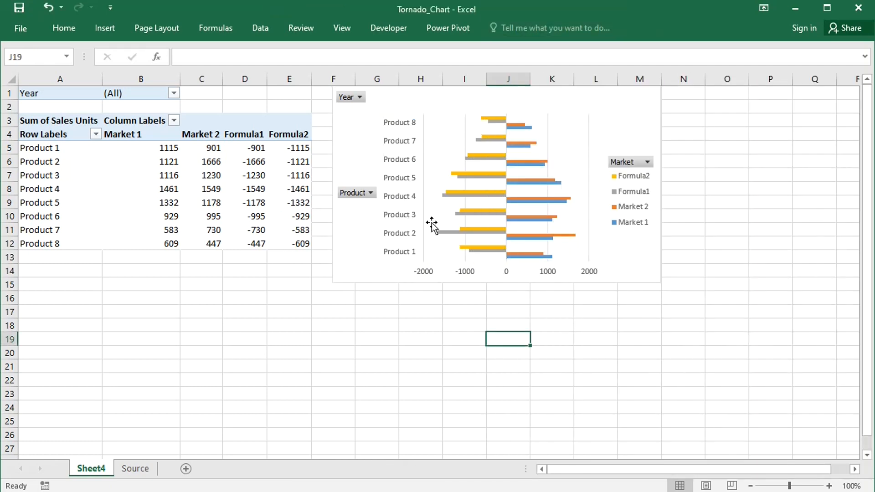
# Delete the chart's vertical product axis
pyautogui.click(405, 202)
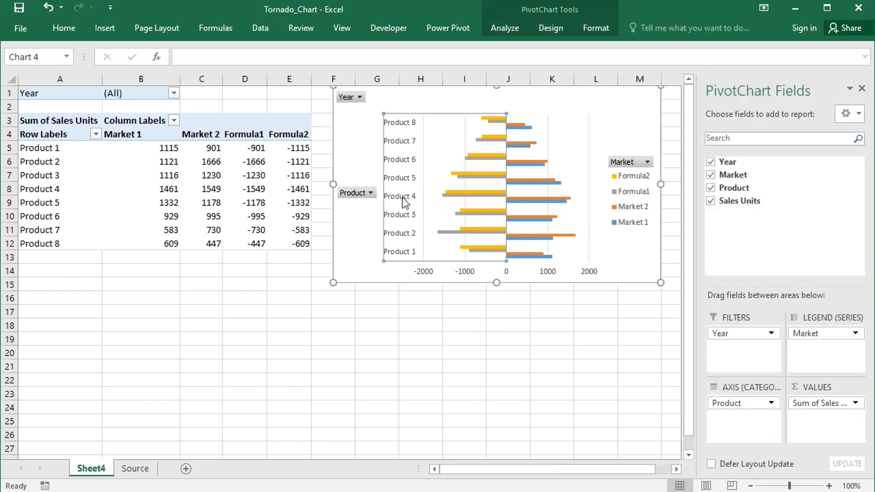
pyautogui.press('Delete')
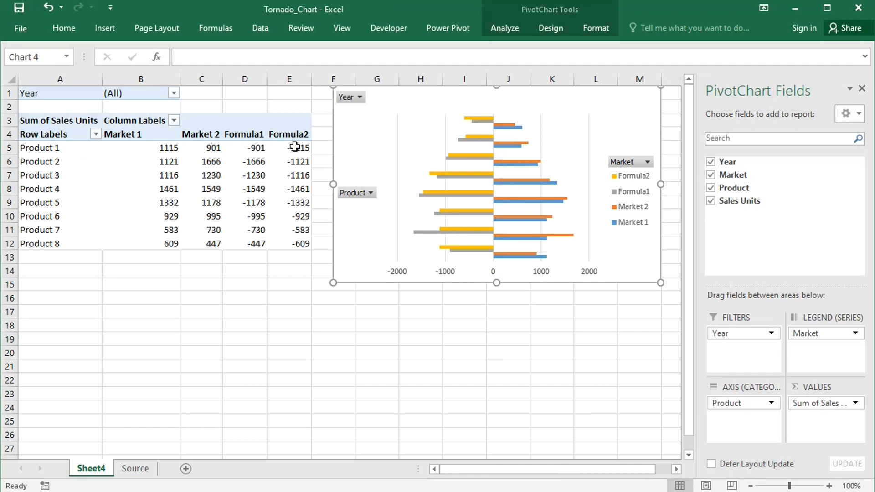
# Add a third calculated item to the Market field, keeping the default name Formula3, with the formula = 20
pyautogui.click(280, 134)
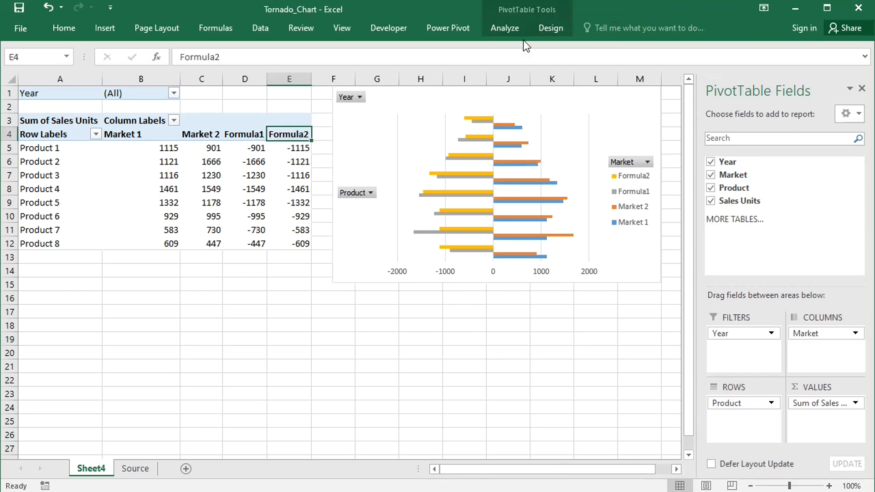
pyautogui.click(509, 28)
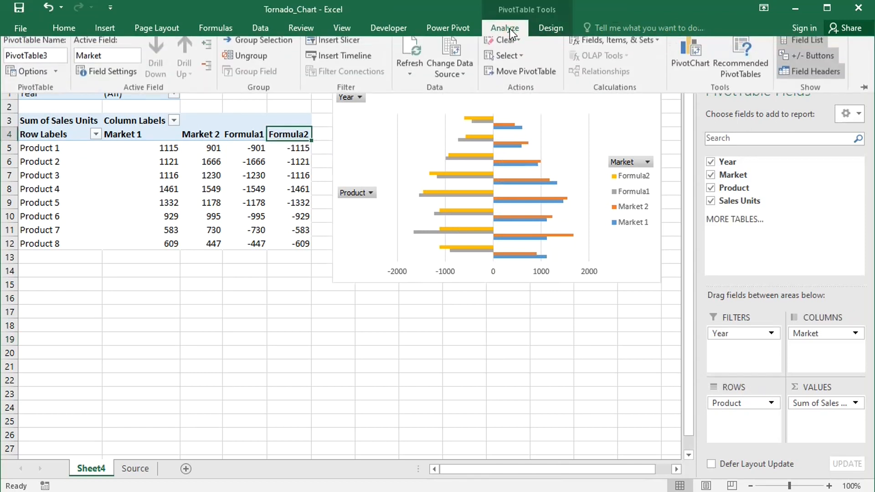
pyautogui.click(616, 46)
pyautogui.click(615, 80)
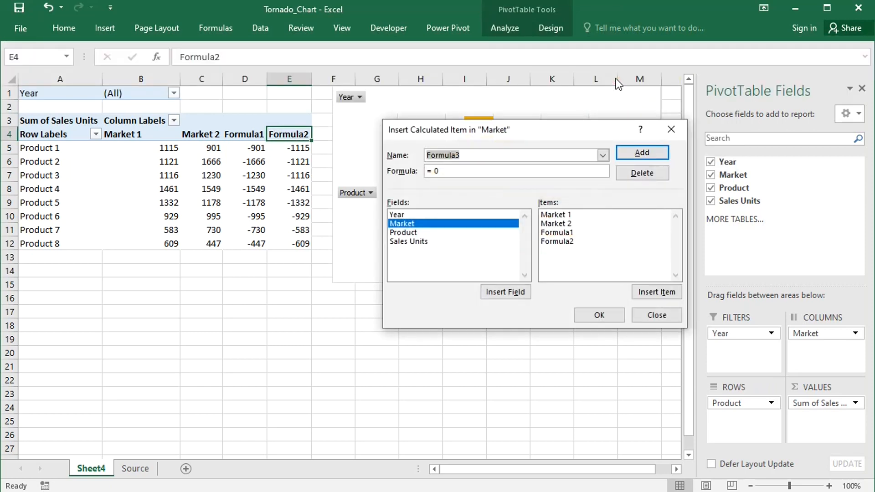
pyautogui.click(463, 173)
pyautogui.press('BackSpace')
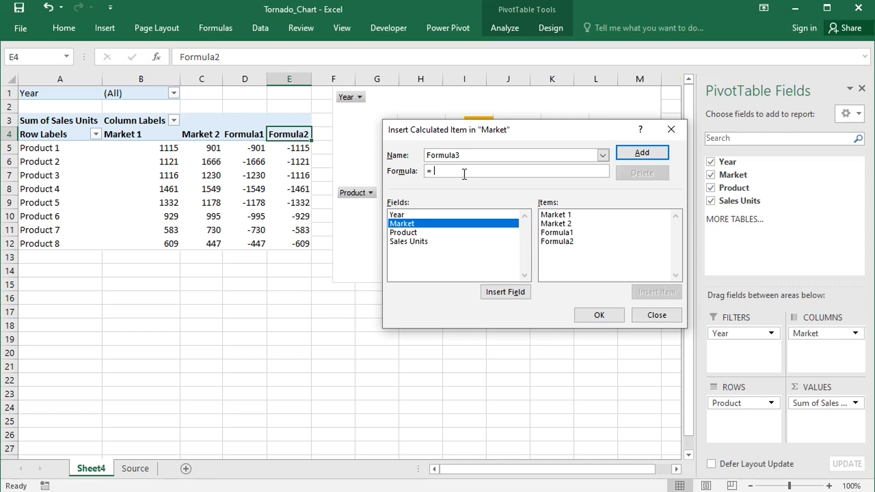
pyautogui.click(596, 314)
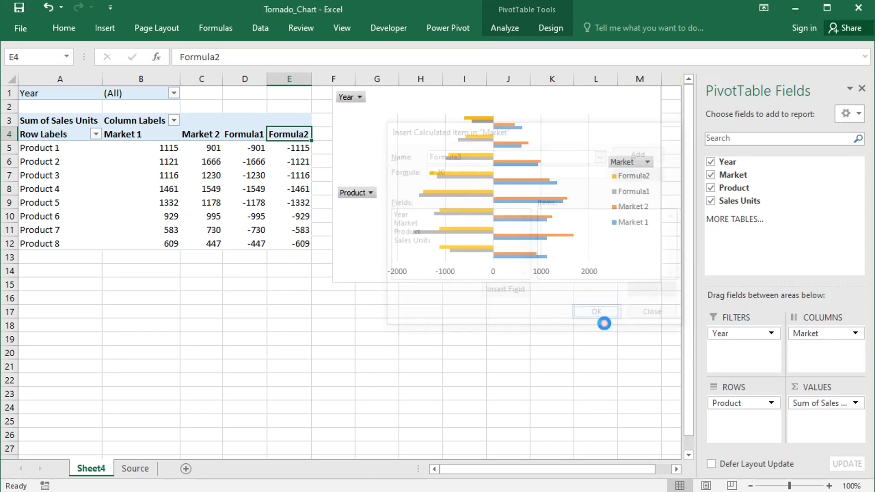
# Shift the chart away from the PivotTable's numbers and add a chart title using the Above Chart option
pyautogui.moveTo(617, 97); pyautogui.dragTo(640, 94)
pyautogui.click(544, 29)
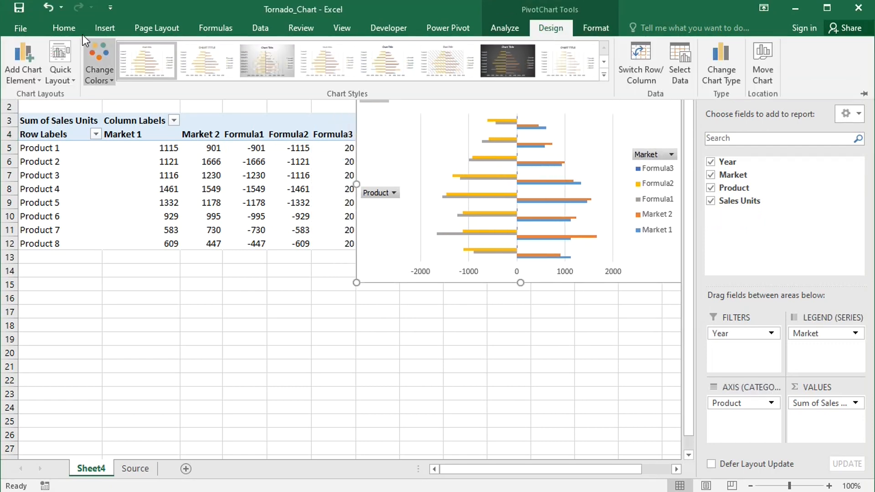
pyautogui.click(15, 62)
pyautogui.moveTo(42, 124)
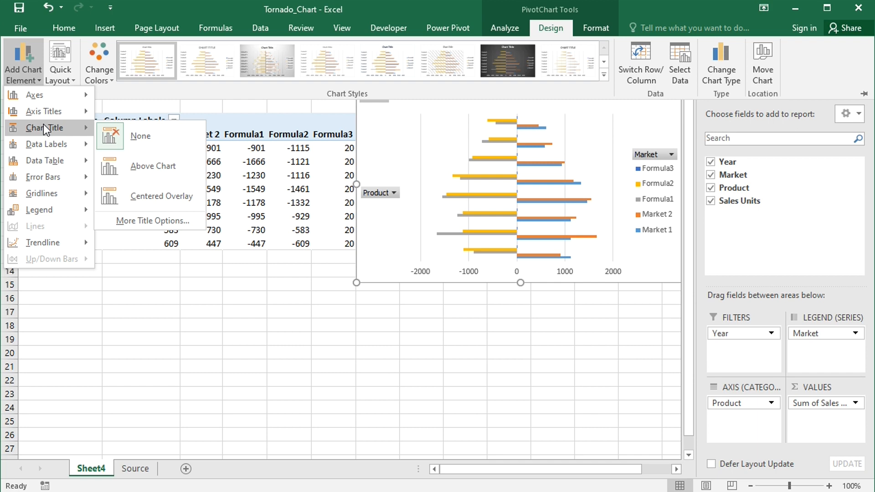
pyautogui.click(139, 165)
# Replace the chart title text with "Sales Units Market 2 vs. Market 1"
pyautogui.click(522, 118)
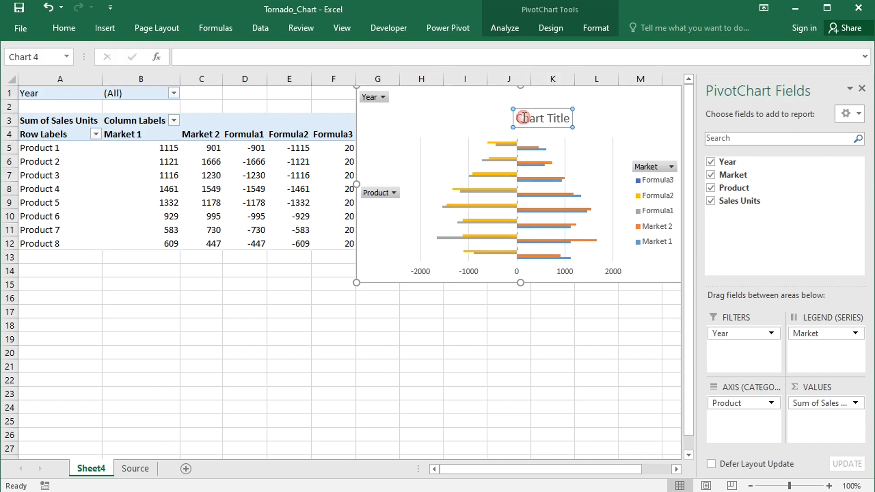
pyautogui.press('Delete')
pyautogui.press('Delete')
pyautogui.press('Delete')
pyautogui.press('Delete')
pyautogui.press('Delete')
pyautogui.press('Delete')
pyautogui.press('Delete')
pyautogui.press('Delete')
pyautogui.press('Delete')
pyautogui.press('Delete')
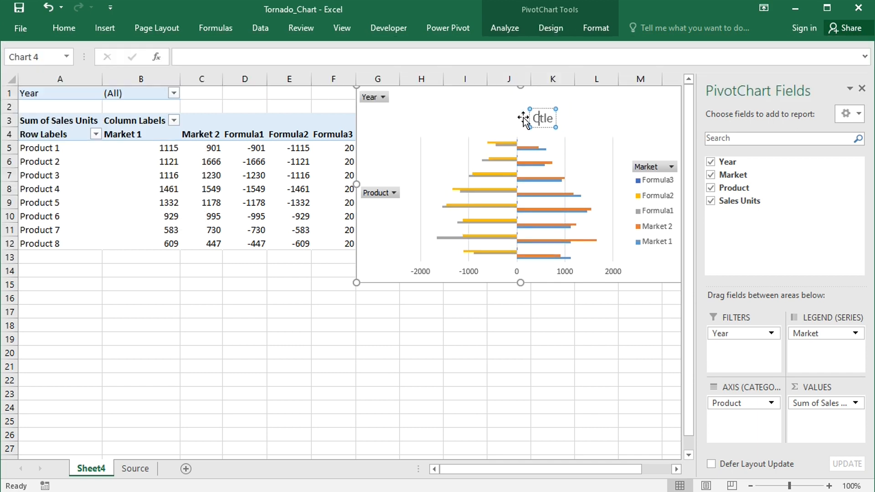
pyautogui.press('BackSpace')
pyautogui.write('Sa')
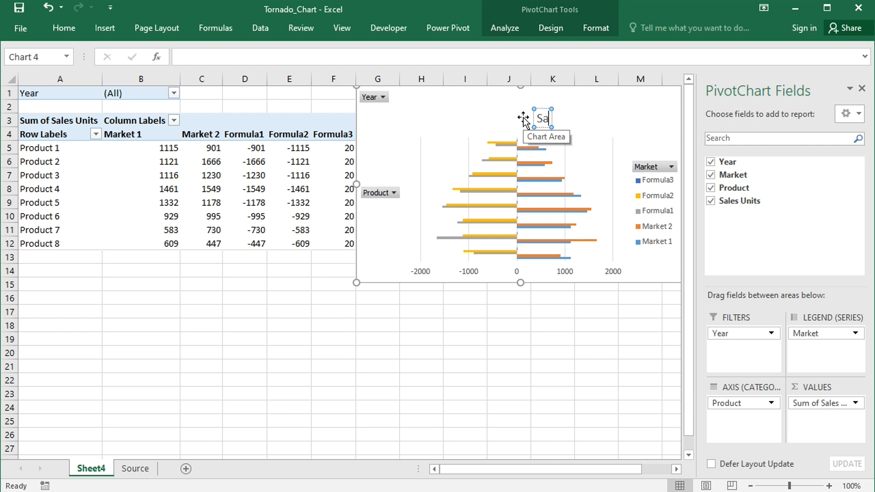
pyautogui.write('les Unit')
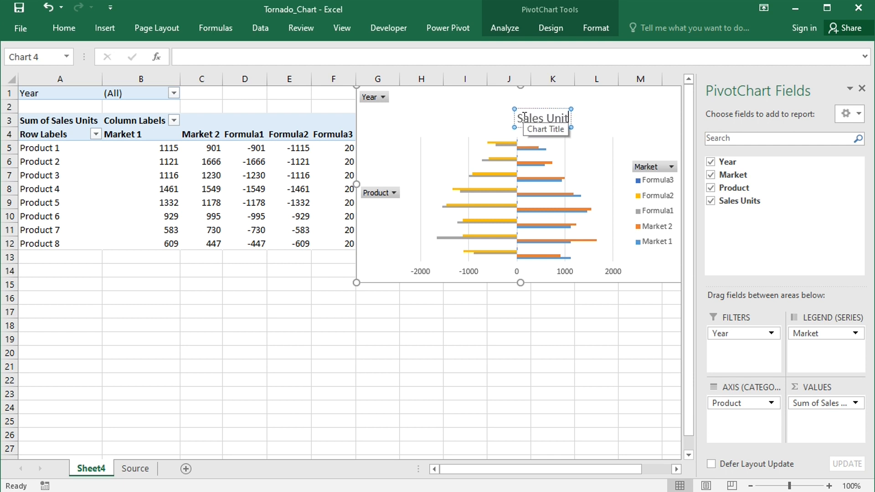
pyautogui.write('s Mark')
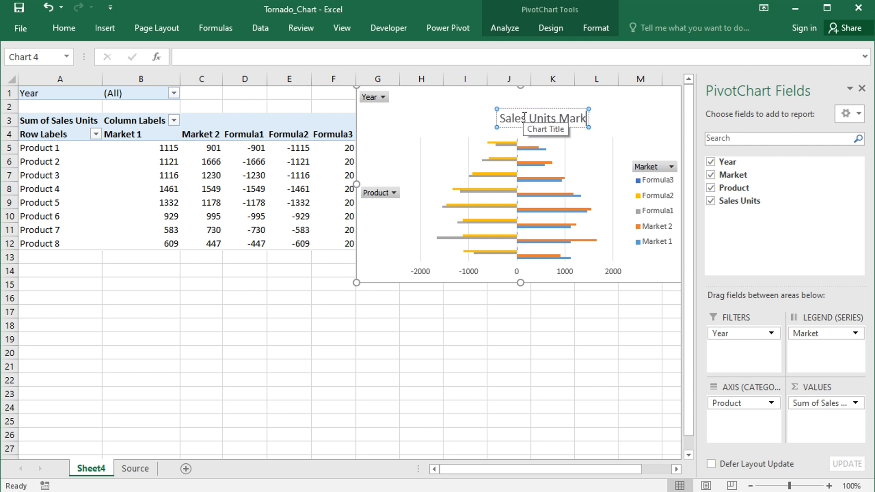
pyautogui.write('et 2')
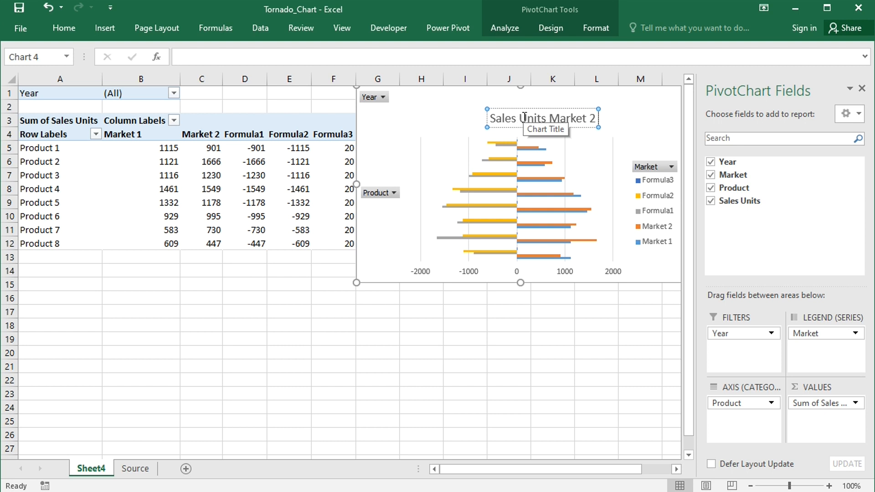
pyautogui.write(' vs. Marke')
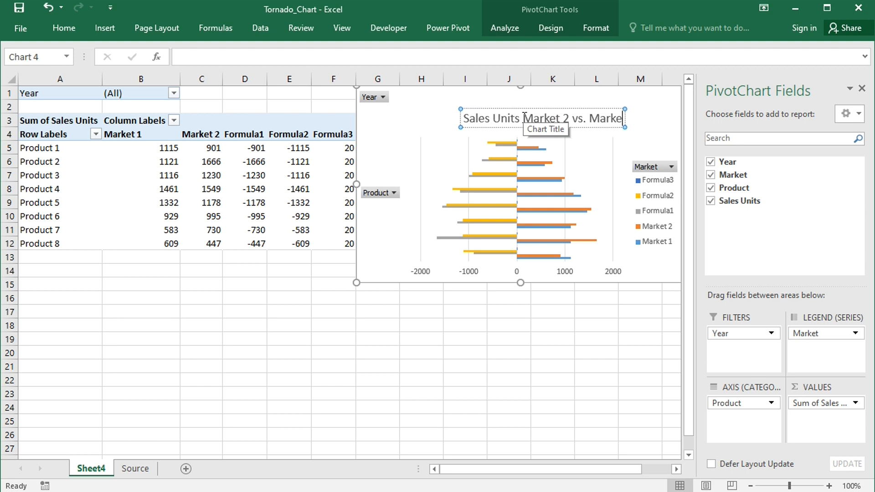
pyautogui.write('t 1')
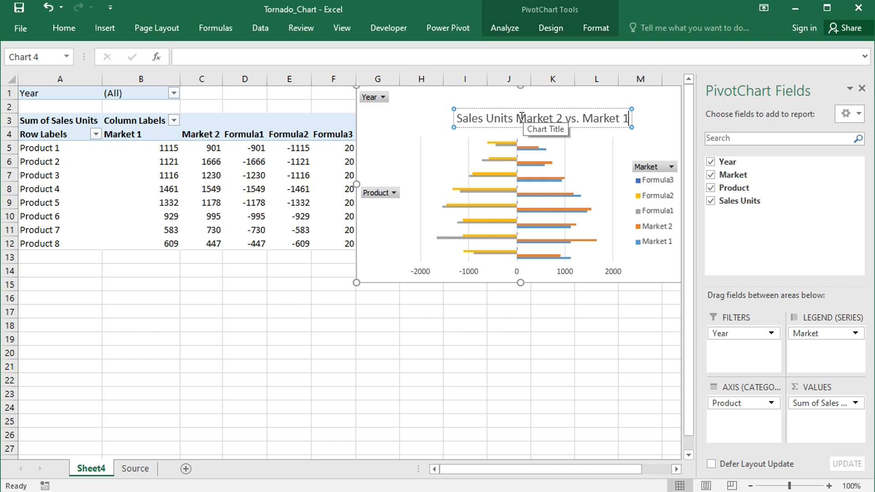
# Color the words "Market 2" in the chart title with the standard dark red
pyautogui.moveTo(518, 117); pyautogui.dragTo(563, 121)
pyautogui.click(65, 28)
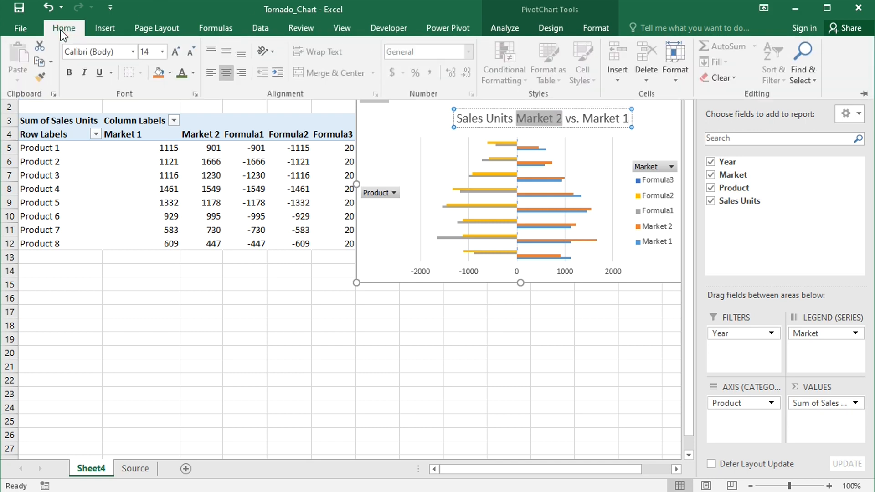
pyautogui.click(194, 73)
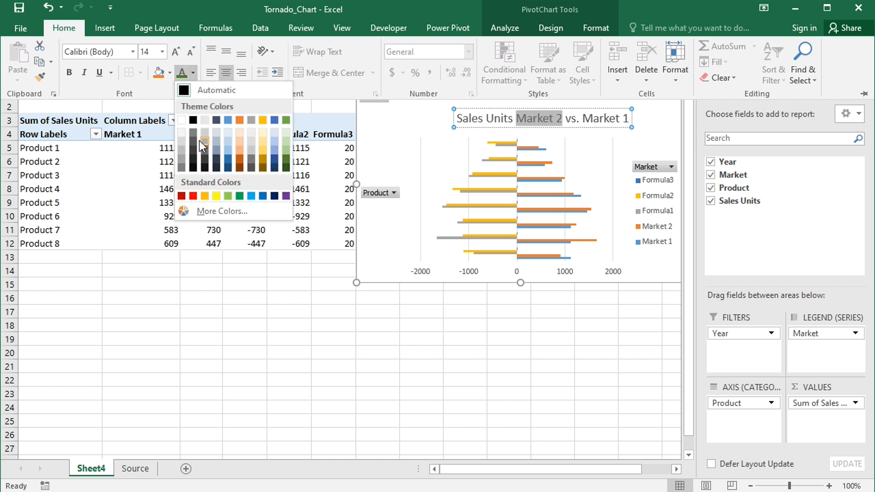
pyautogui.click(182, 196)
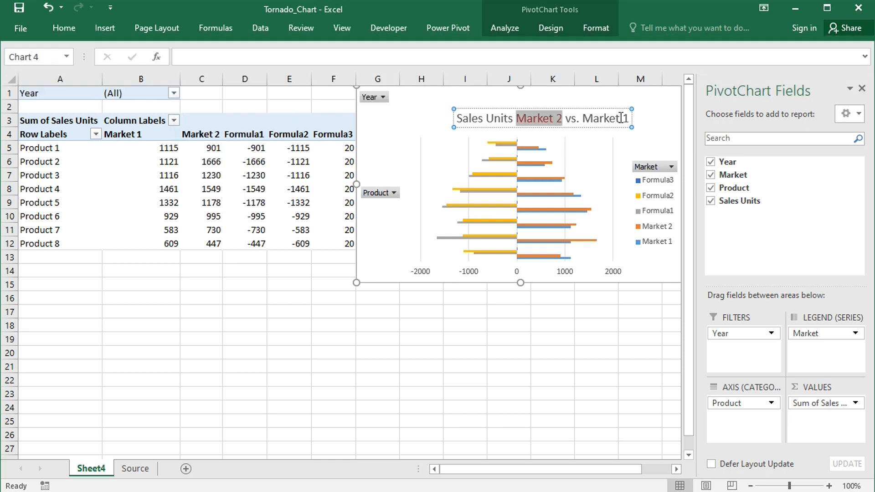
# Color the words "Market 1" in the chart title with a darker theme green and finish editing the title
pyautogui.moveTo(584, 120); pyautogui.dragTo(629, 120)
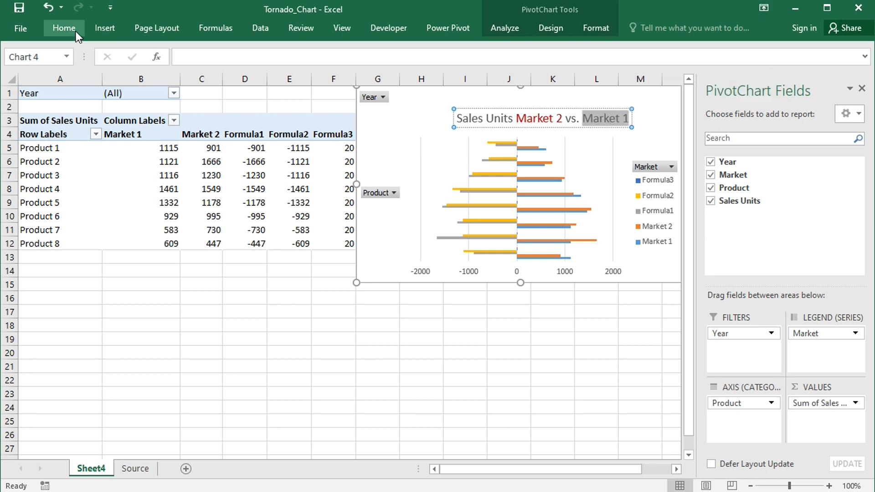
pyautogui.click(75, 31)
pyautogui.click(195, 75)
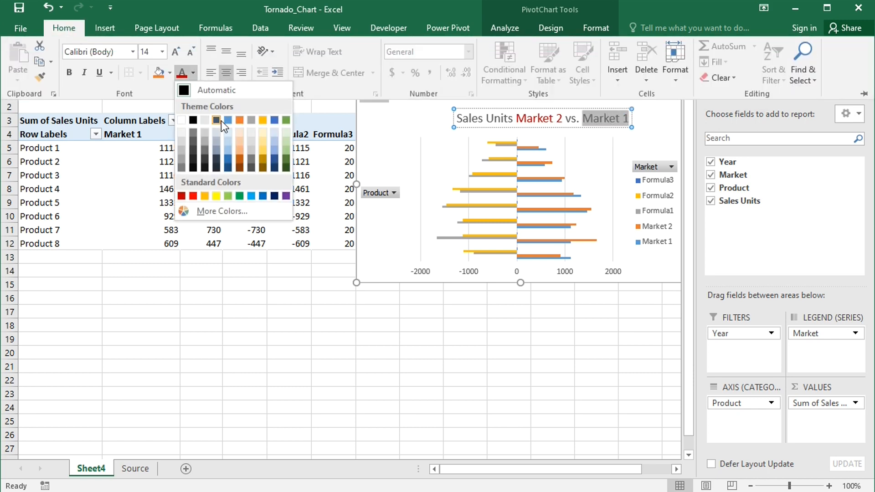
pyautogui.click(286, 161)
pyautogui.click(555, 313)
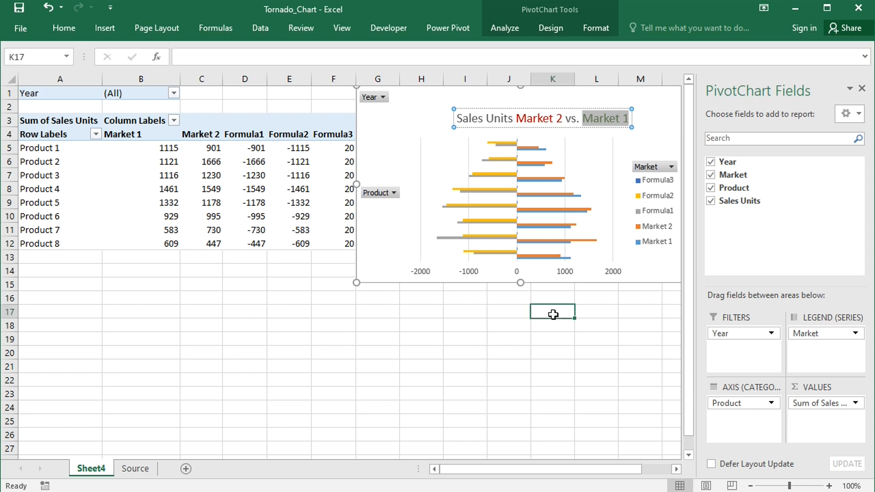
# Move the chart fully clear of the PivotTable, to column G, and raise its title to the chart's upper edge
pyautogui.moveTo(662, 105); pyautogui.dragTo(681, 102)
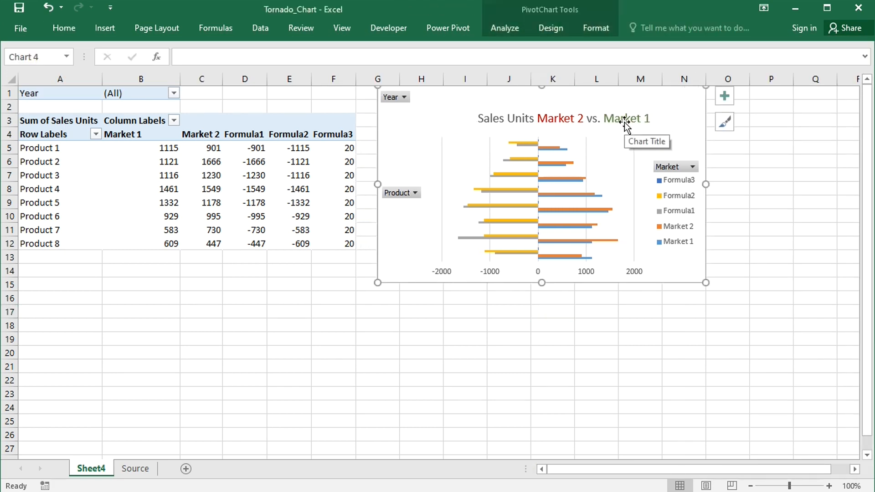
pyautogui.moveTo(623, 121); pyautogui.dragTo(611, 103)
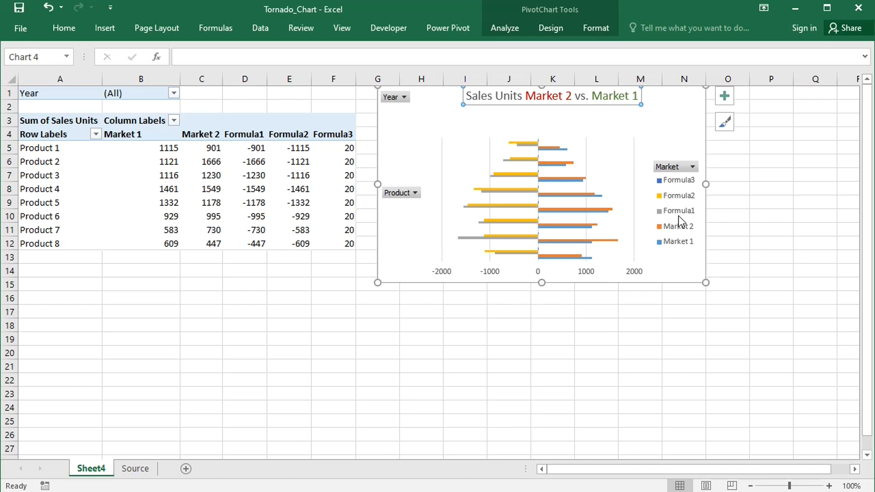
# Format the chart's yellow Formula2 data series with No fill
pyautogui.click(513, 143)
pyautogui.rightClick(512, 141)
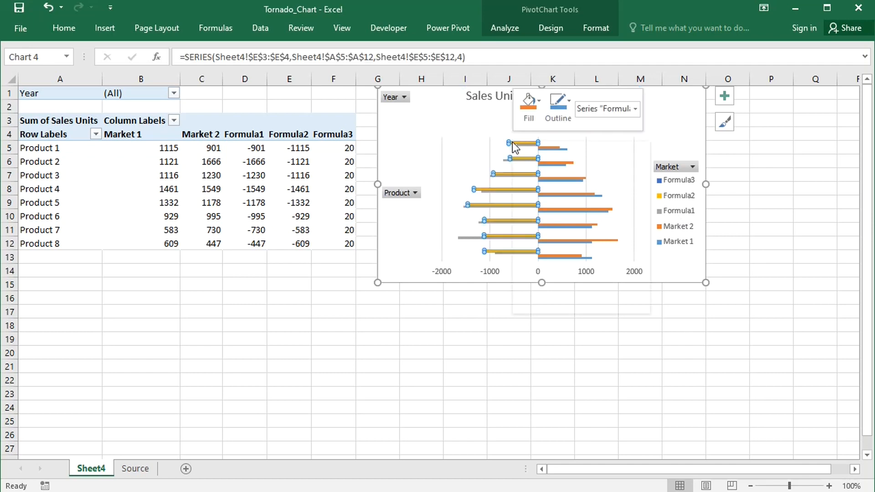
pyautogui.click(559, 304)
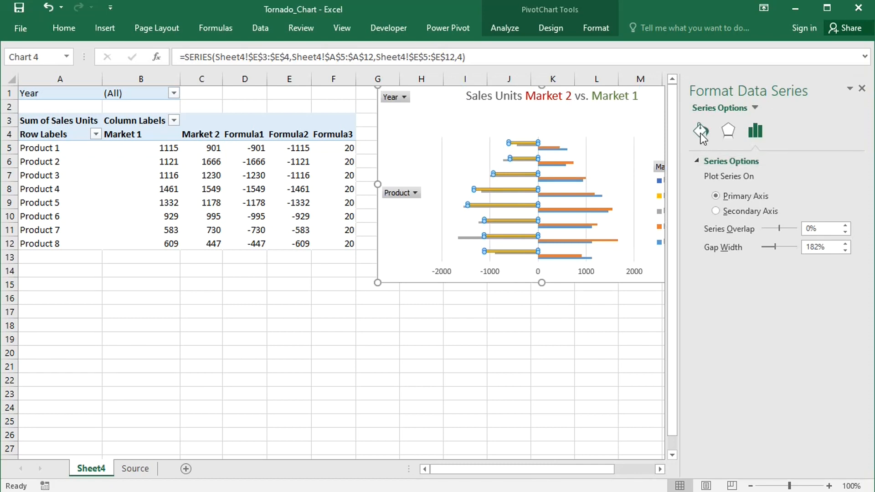
pyautogui.click(698, 131)
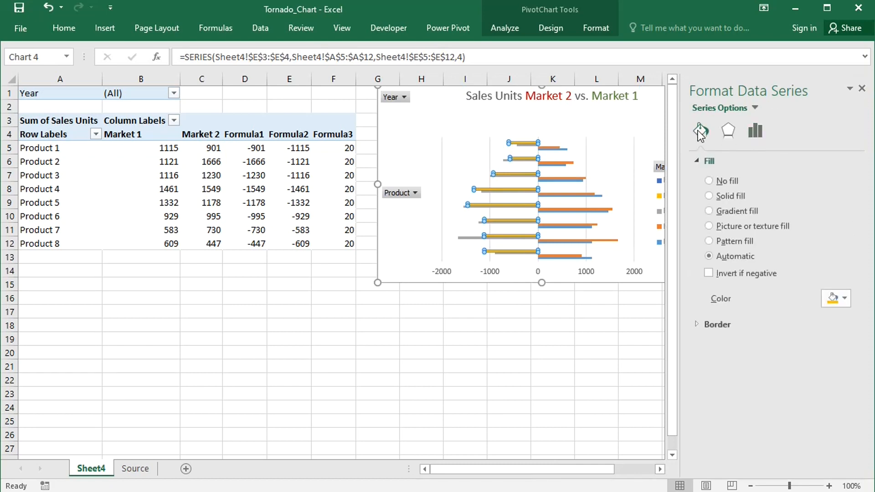
pyautogui.click(709, 180)
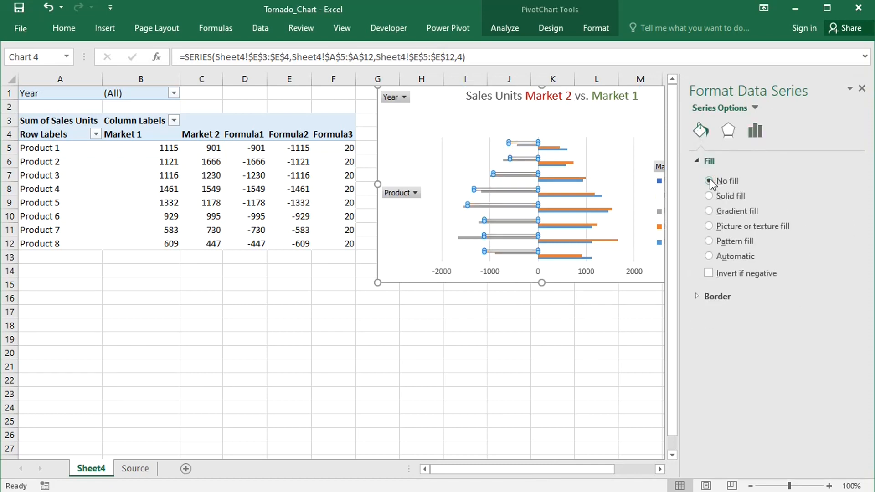
# Set the fill of the Market 2 and Formula3 data series to No fill
pyautogui.click(554, 146)
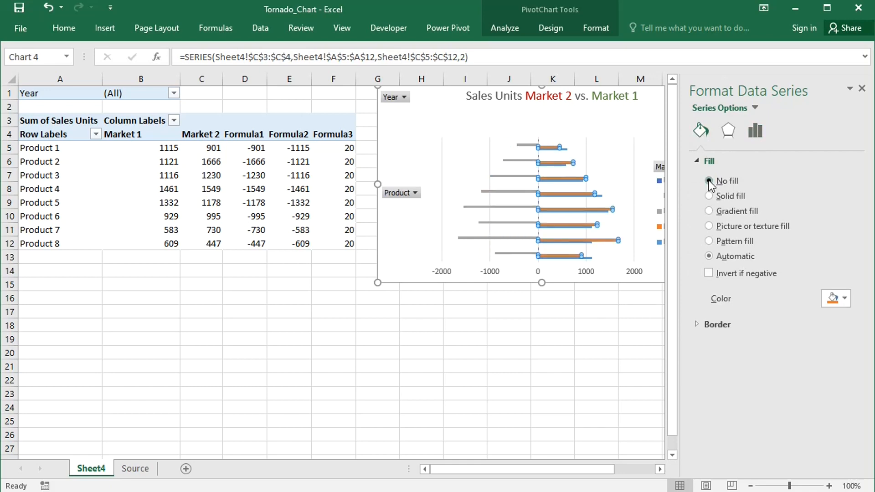
pyautogui.click(709, 181)
pyautogui.click(565, 159)
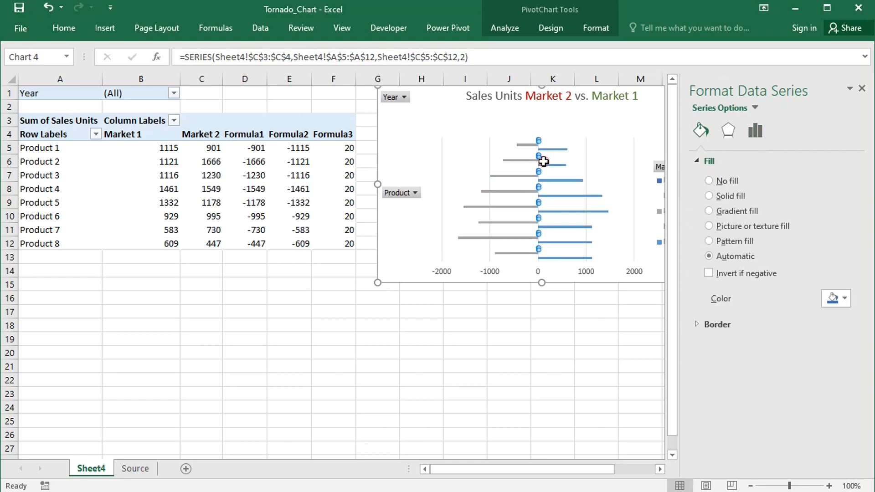
pyautogui.click(709, 181)
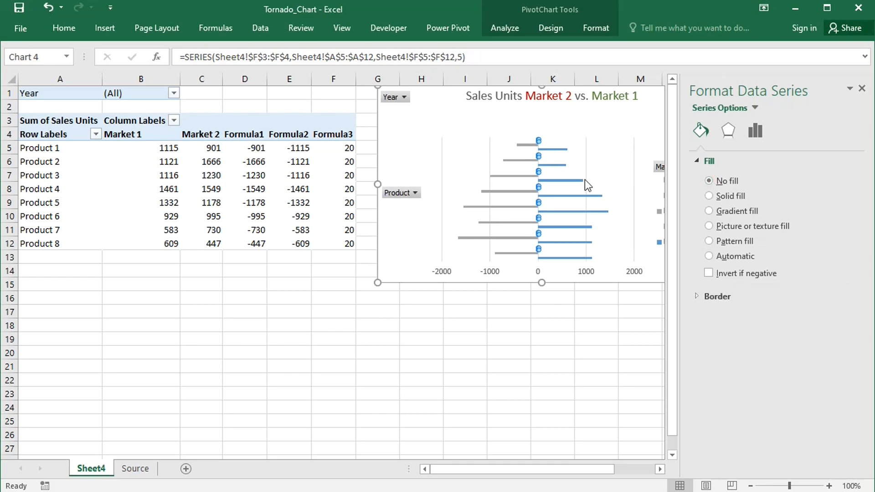
# Add data labels to the Formula3 data series
pyautogui.rightClick(538, 155)
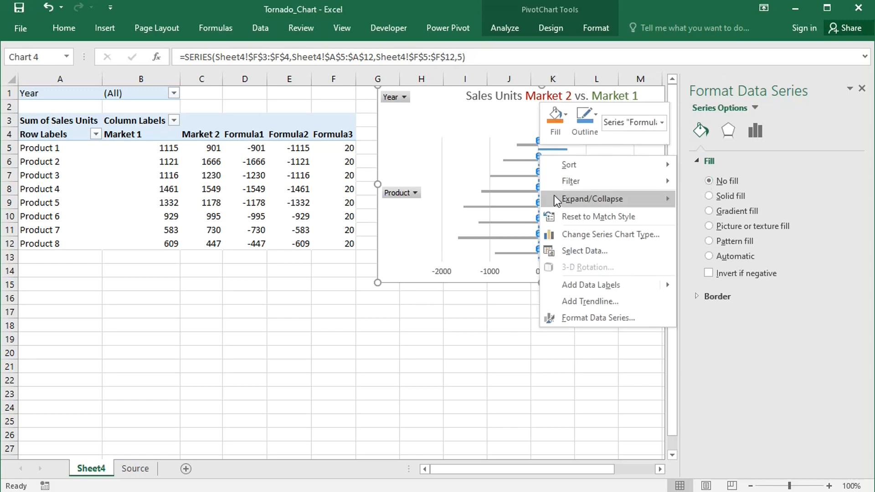
pyautogui.moveTo(623, 288)
pyautogui.click(705, 284)
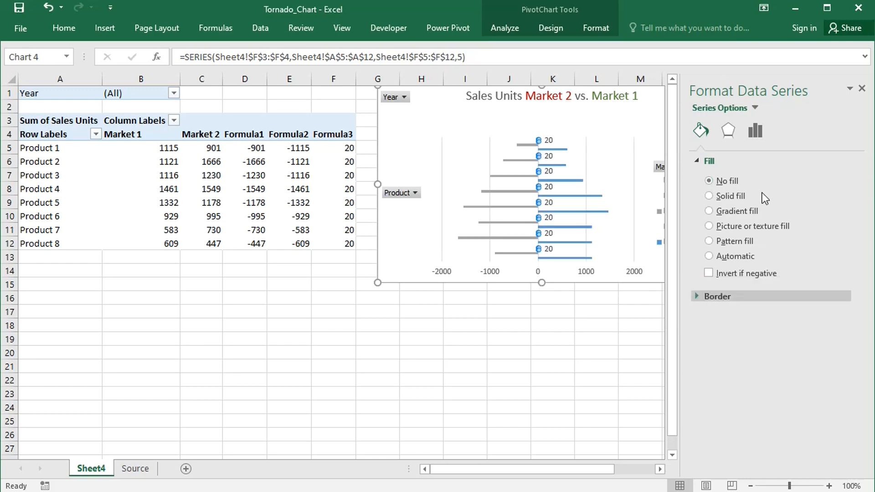
# Set the Series Overlap of the chart's bars to 100%
pyautogui.click(755, 130)
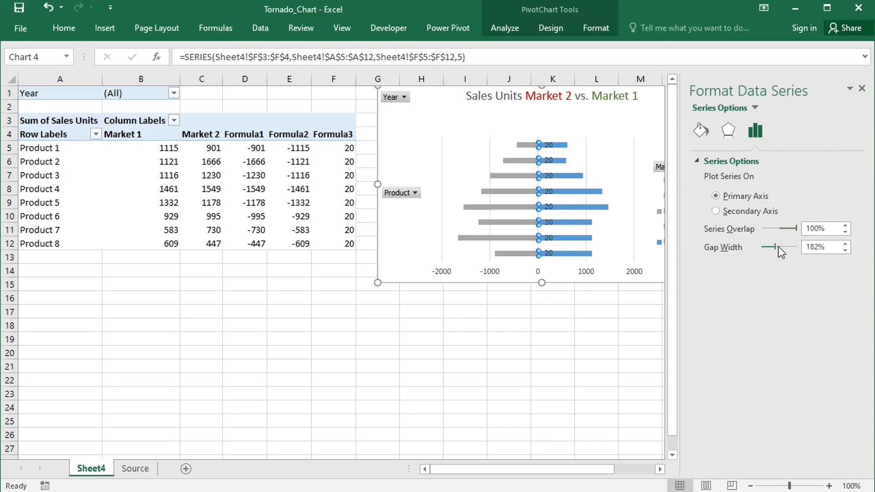
# Set the Gap Width of the chart's bars to 60% and delete the chart legend
pyautogui.moveTo(775, 247); pyautogui.dragTo(766, 247)
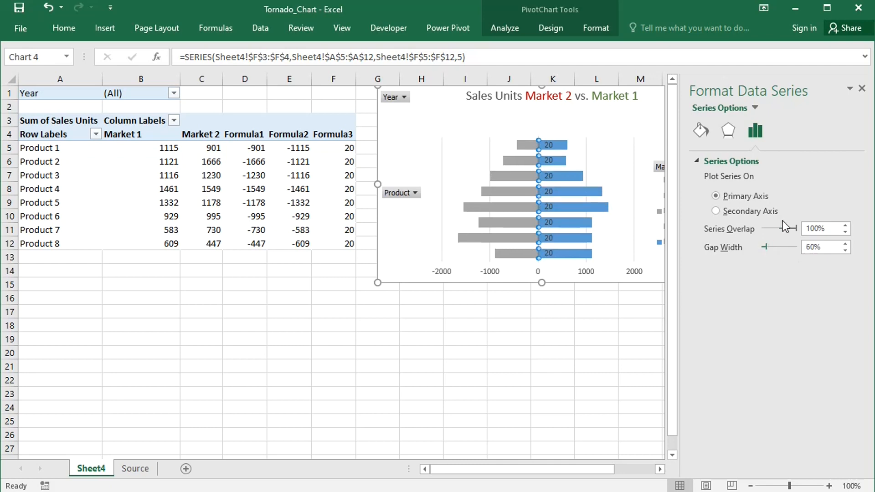
pyautogui.click(861, 88)
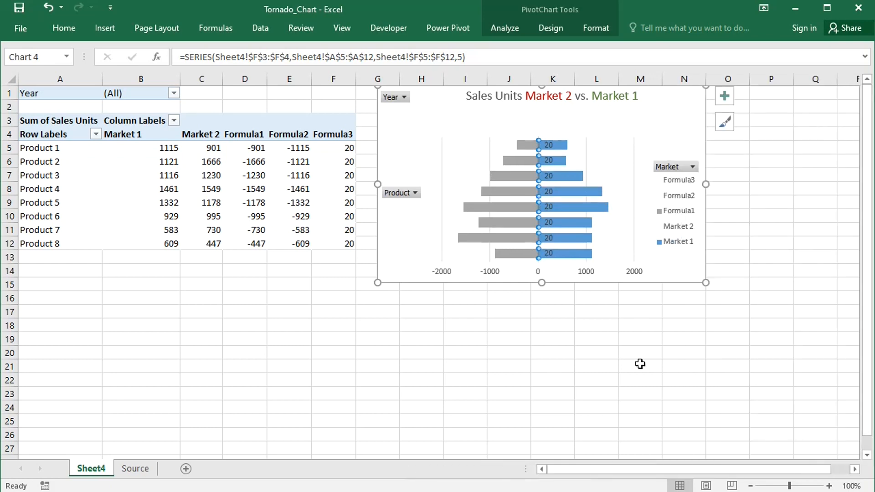
pyautogui.click(562, 340)
pyautogui.click(688, 200)
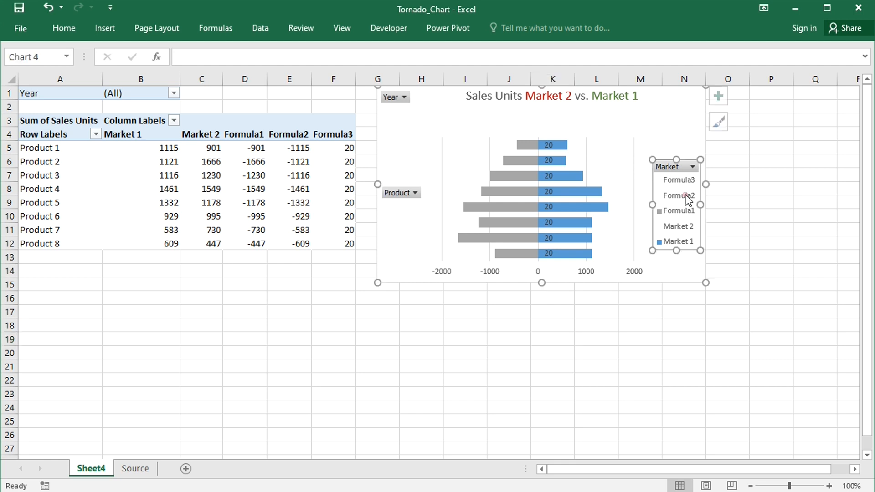
pyautogui.press('Delete')
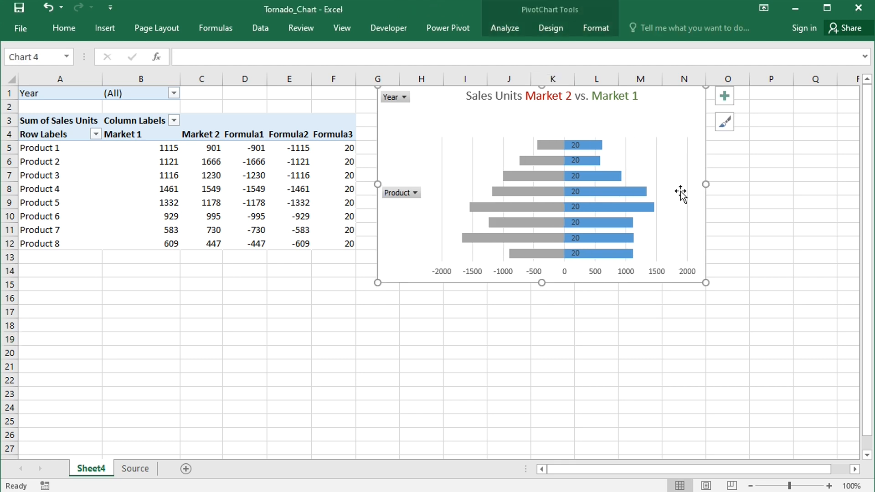
# Delete the chart's vertical gridlines and extend the plot area upward to just below the chart title
pyautogui.click(657, 162)
pyautogui.press('Delete')
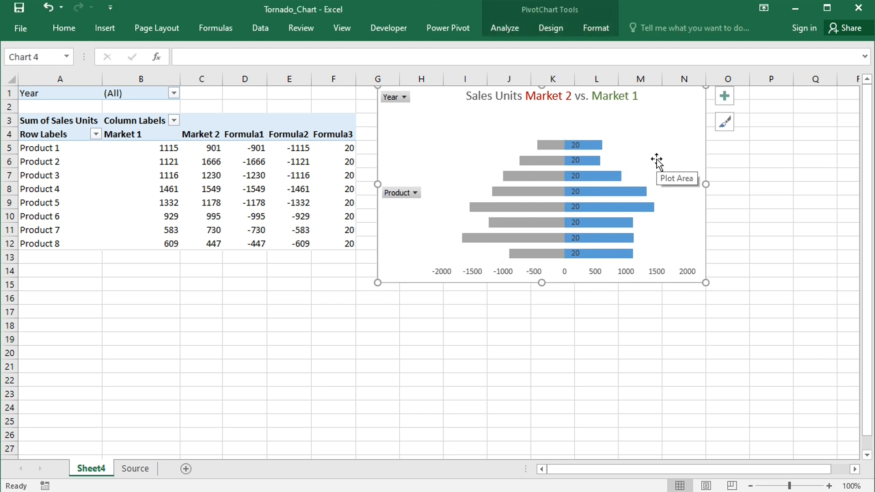
pyautogui.click(656, 162)
pyautogui.moveTo(563, 133); pyautogui.dragTo(564, 120)
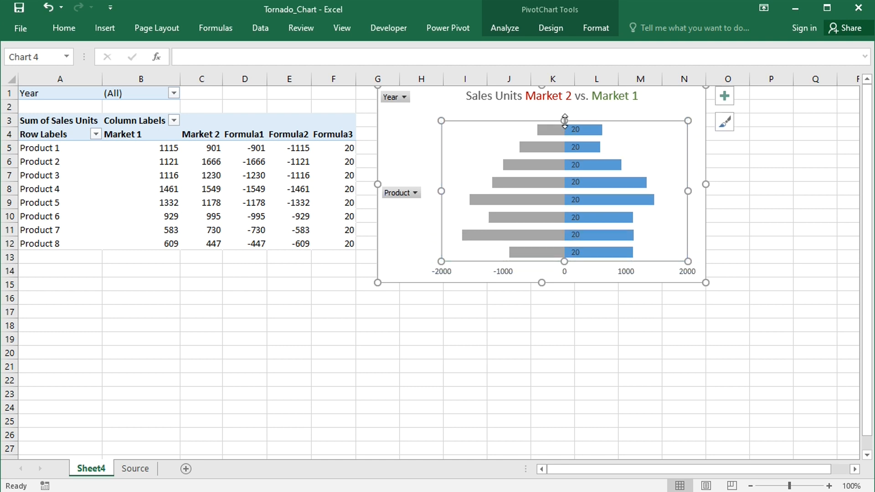
# Fill the grey Formula1 series bars with light orange and add data labels to them
pyautogui.click(466, 234)
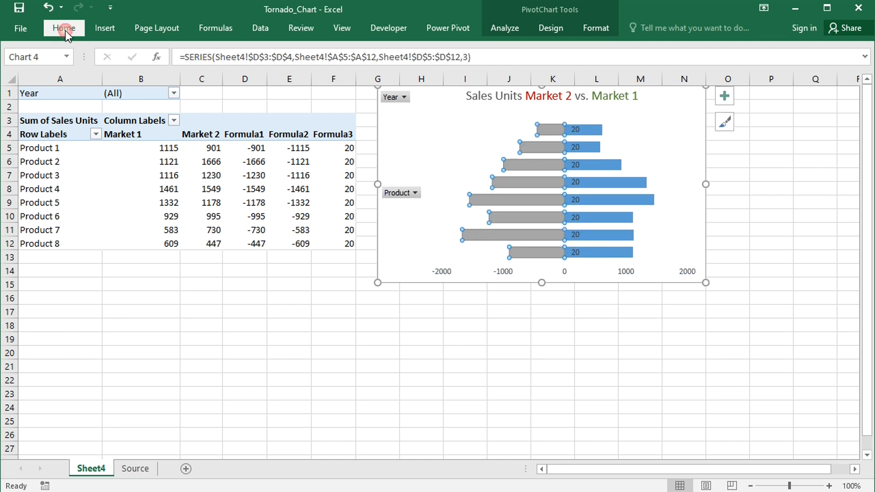
pyautogui.click(64, 28)
pyautogui.click(155, 70)
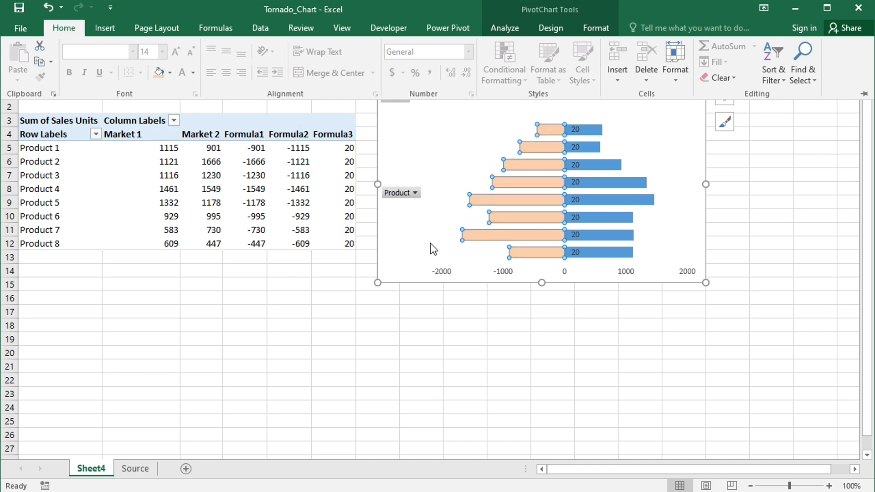
pyautogui.rightClick(466, 234)
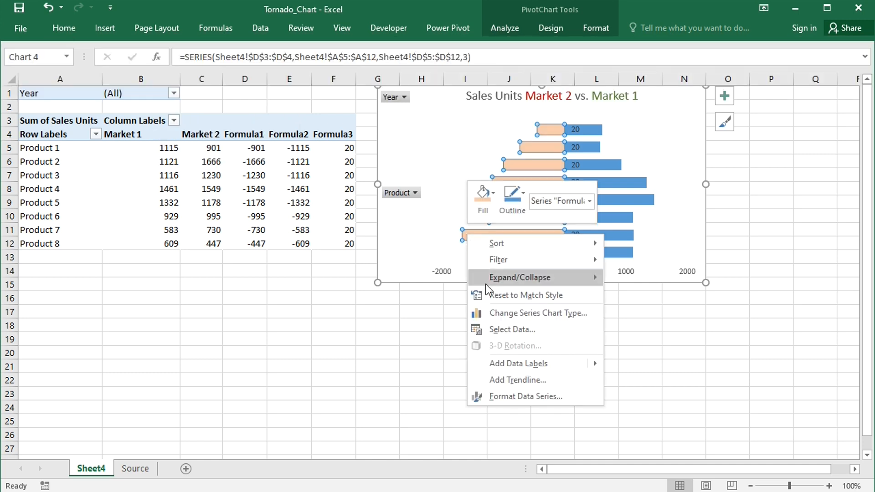
pyautogui.click(510, 363)
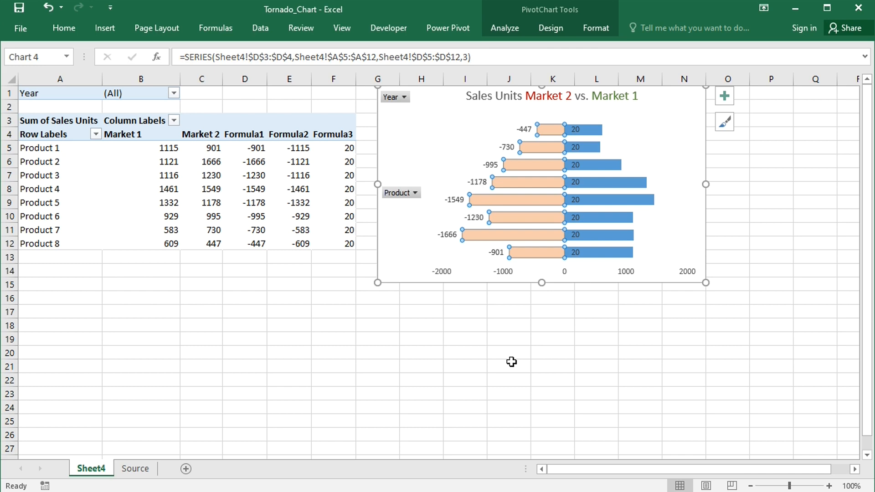
# Fill the blue Market 1 series bars with light green and add data labels to them
pyautogui.click(605, 236)
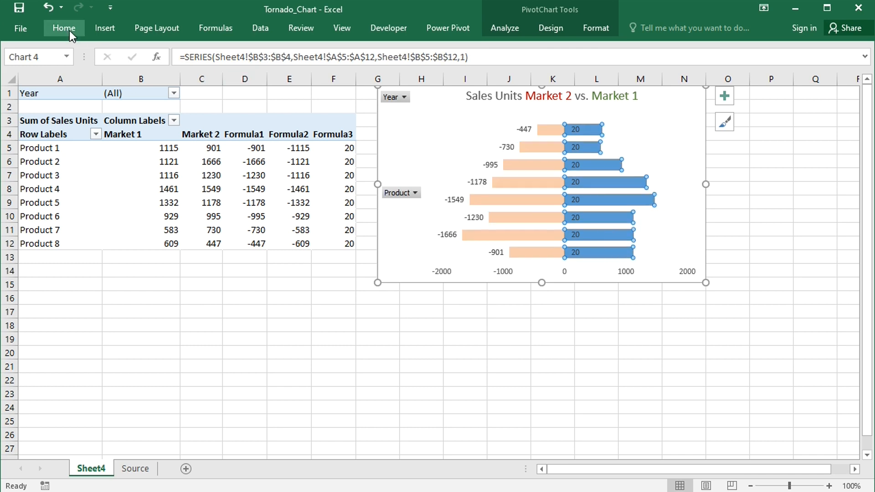
pyautogui.click(70, 31)
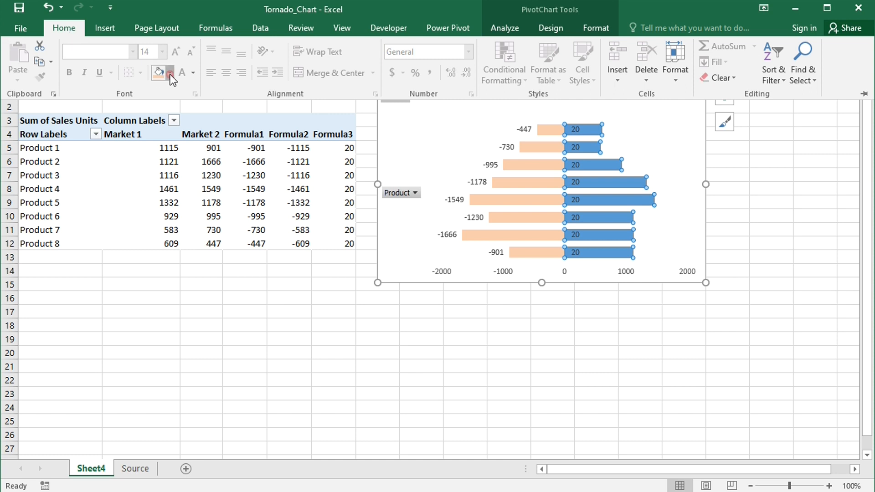
pyautogui.click(170, 72)
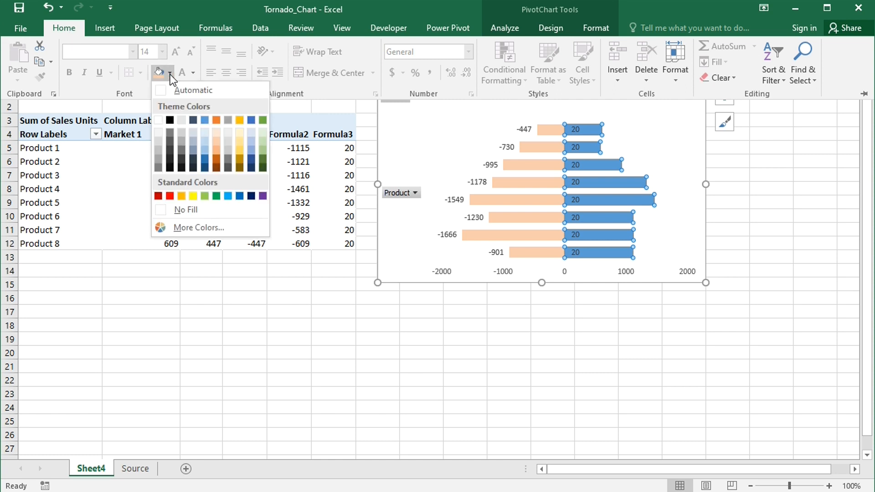
pyautogui.click(261, 144)
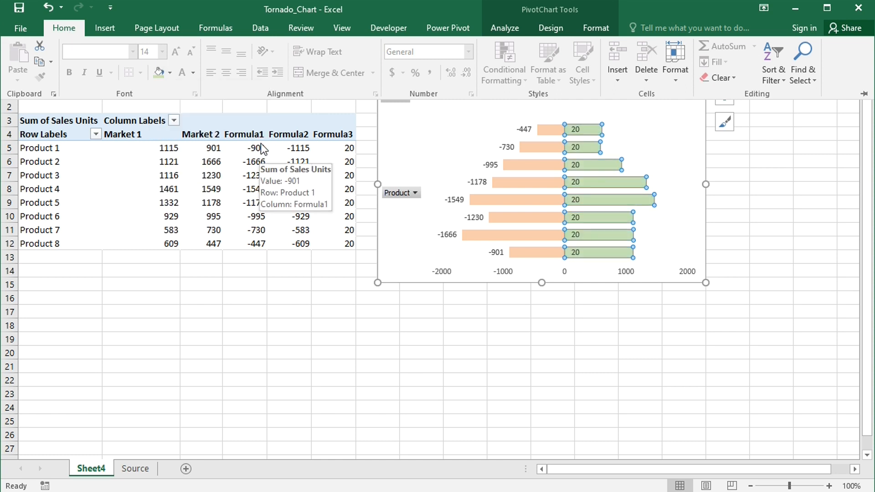
pyautogui.rightClick(625, 256)
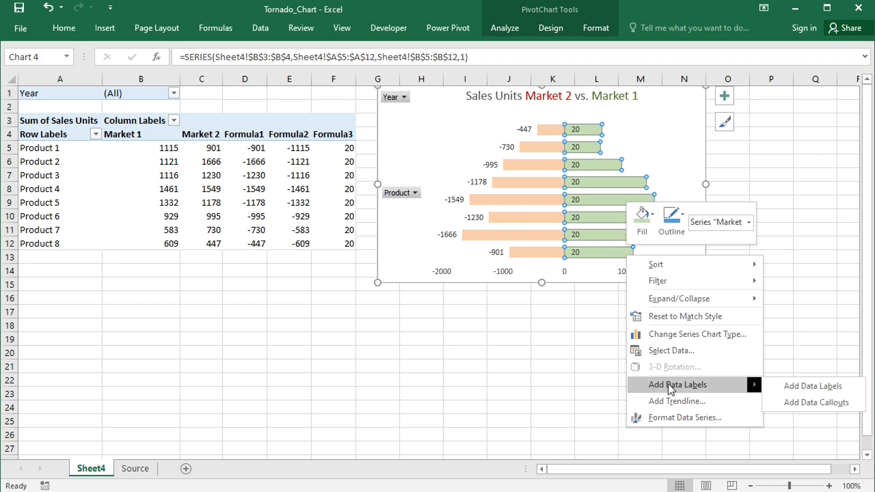
pyautogui.click(668, 385)
pyautogui.click(554, 334)
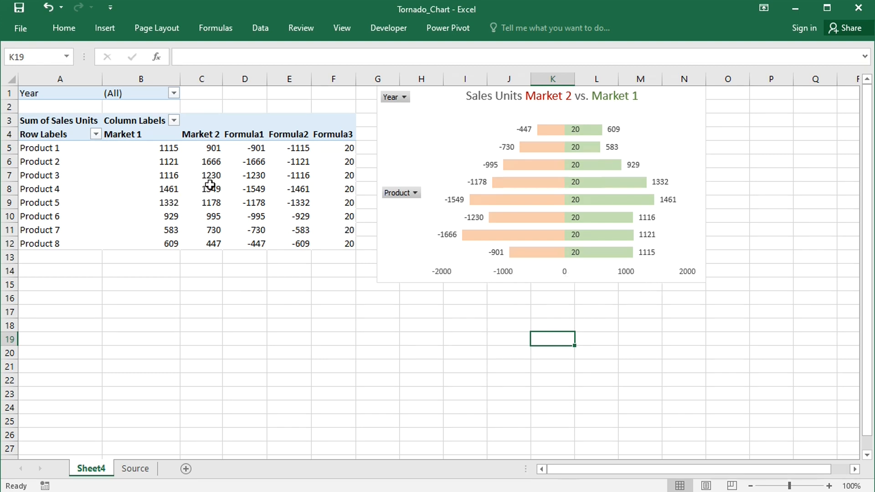
# Hide the worksheet gridlines on Sheet4
pyautogui.moveTo(209, 187)
pyautogui.click(338, 28)
pyautogui.click(147, 72)
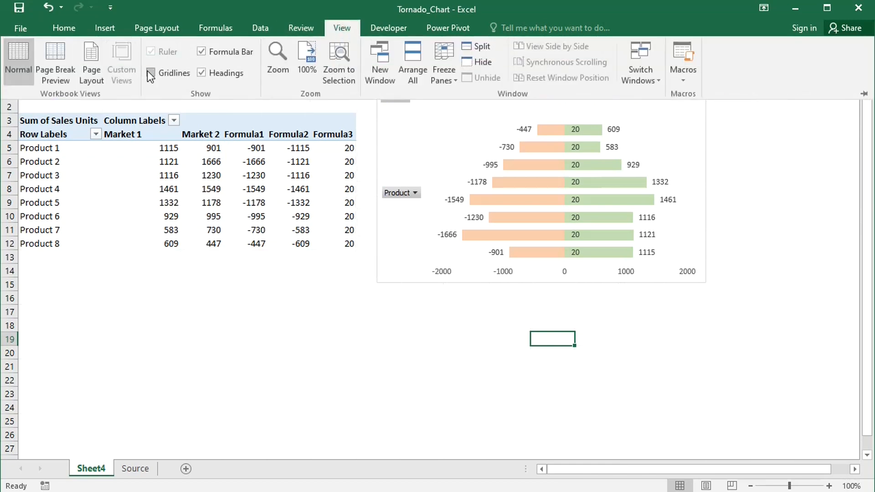
pyautogui.click(551, 338)
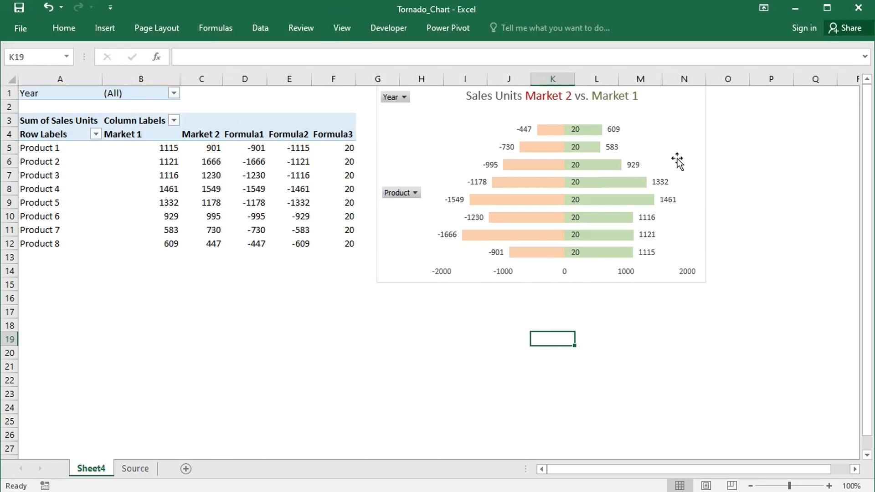
# Apply the custom number format [Color10]0;[Red]0;0 to the chart's horizontal value axis
pyautogui.click(565, 270)
pyautogui.doubleClick(564, 271)
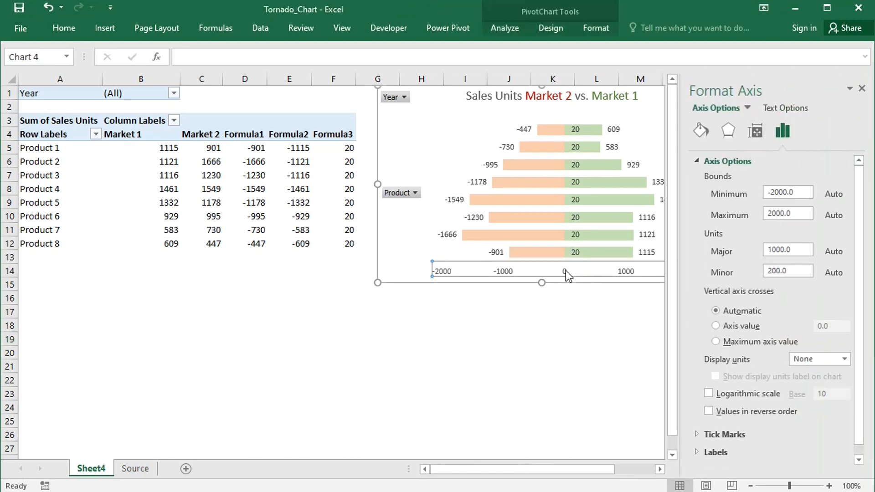
pyautogui.click(697, 161)
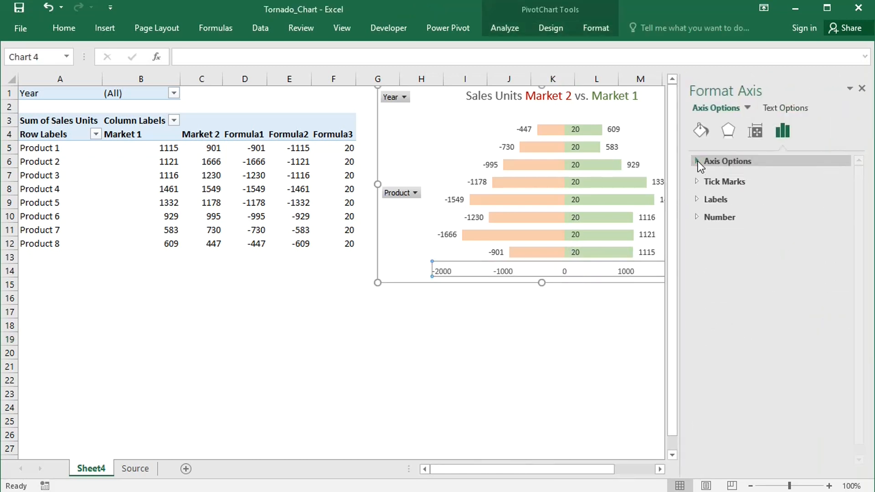
pyautogui.click(696, 212)
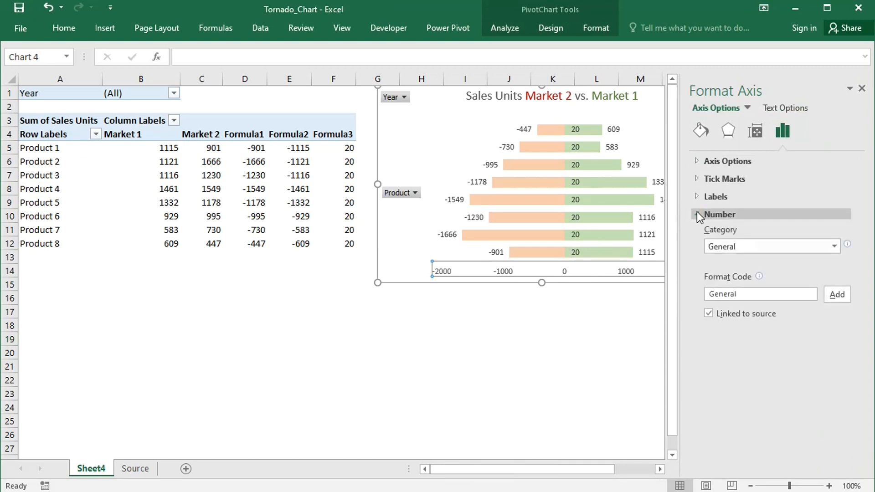
pyautogui.click(751, 294)
pyautogui.press('BackSpace')
pyautogui.press('BackSpace')
pyautogui.press('BackSpace')
pyautogui.press('BackSpace')
pyautogui.press('BackSpace')
pyautogui.press('BackSpace')
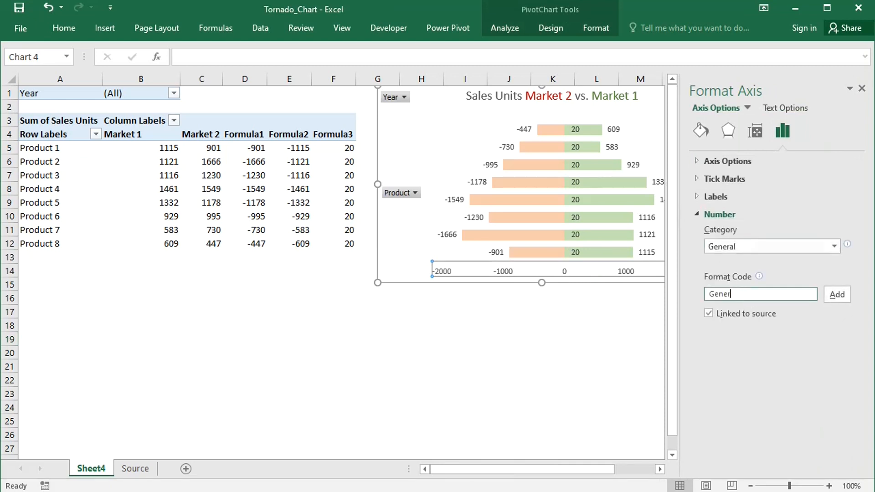
pyautogui.press('BackSpace')
pyautogui.write('[color10]0;[red]0;0')
pyautogui.click(837, 295)
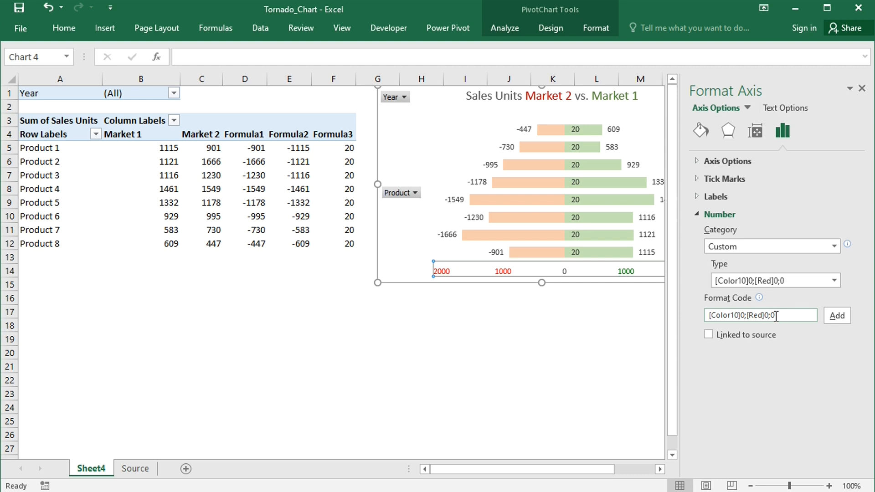
# Apply the custom number format ;[Red]0; to the data labels of the light orange Formula1 series
pyautogui.click(524, 130)
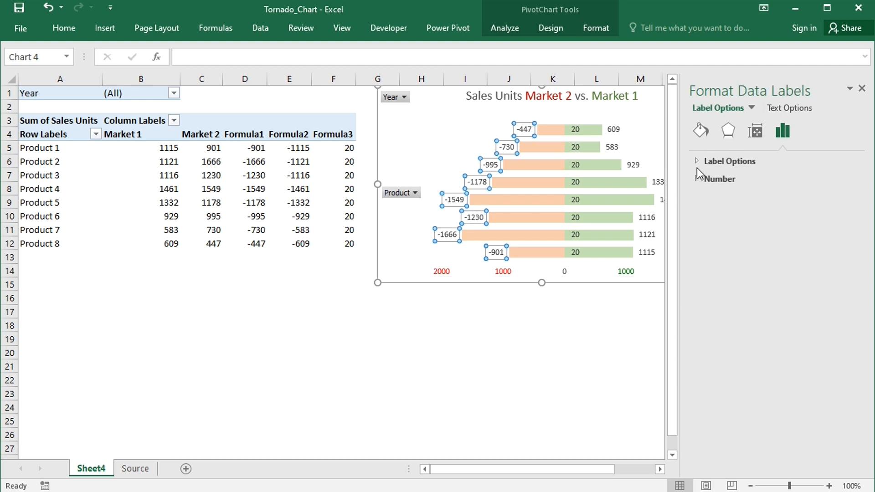
pyautogui.click(696, 179)
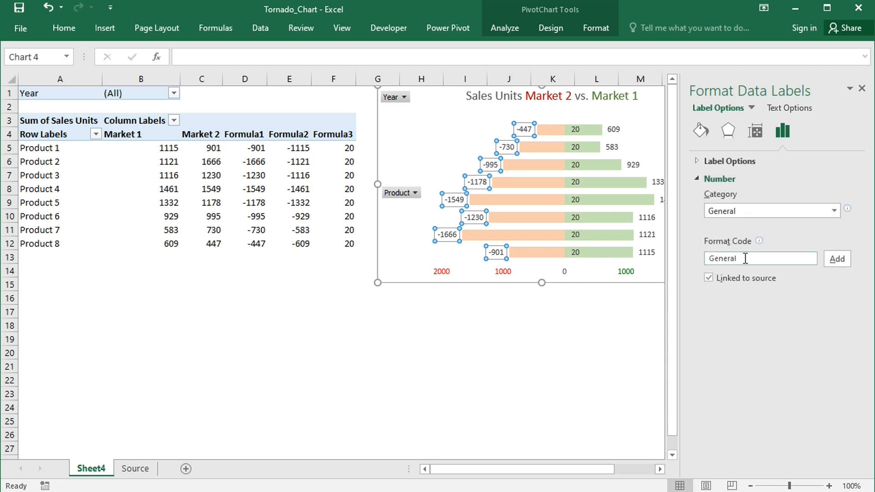
pyautogui.doubleClick(745, 258)
pyautogui.press('BackSpace')
pyautogui.write(';;red]0;')
pyautogui.click(843, 258)
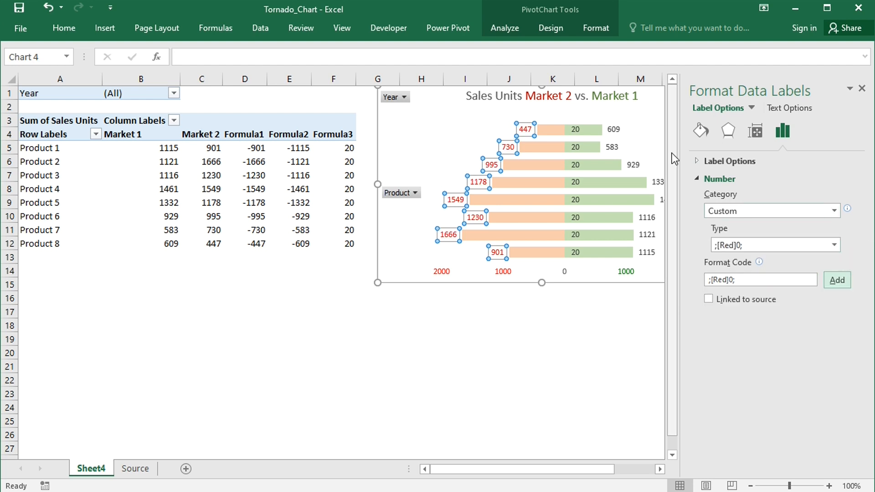
# Apply the custom number format [Color10]0;; to the data labels of the light green Market 1 series
pyautogui.click(616, 129)
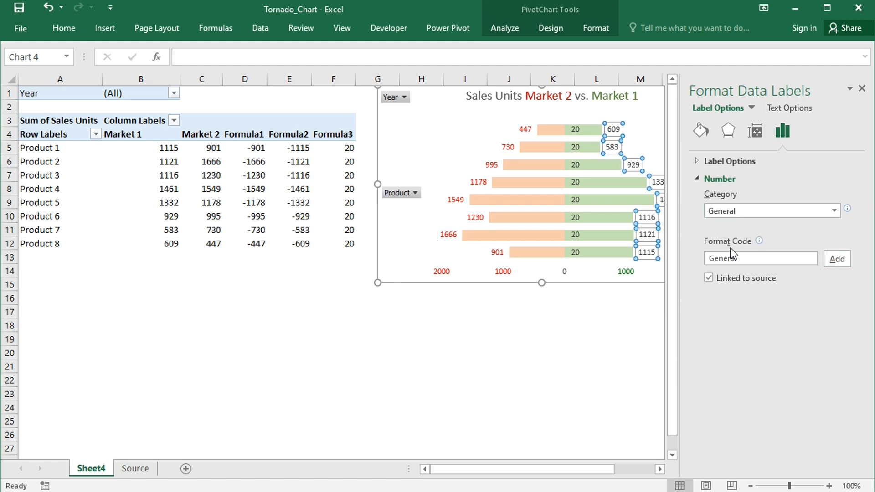
pyautogui.click(747, 258)
pyautogui.press('BackSpace')
pyautogui.press('BackSpace')
pyautogui.press('BackSpace')
pyautogui.press('BackSpace')
pyautogui.press('BackSpace')
pyautogui.press('BackSpace')
pyautogui.press('BackSpace')
pyautogui.write('[')
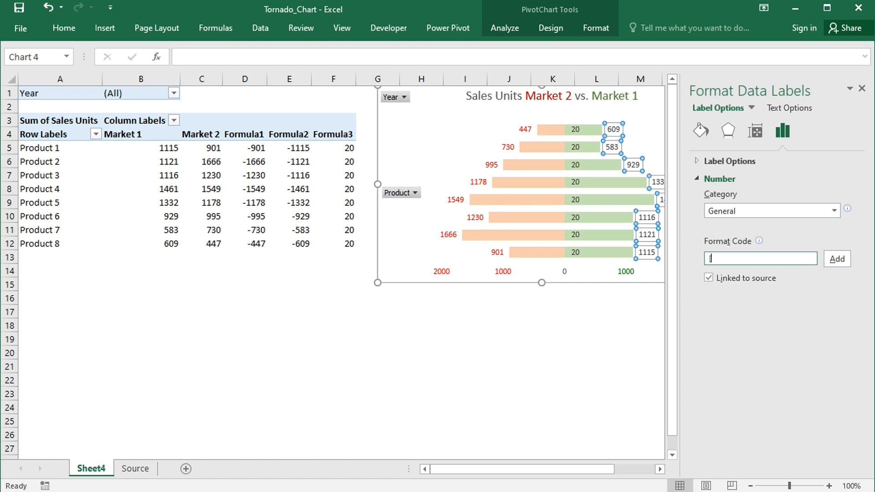
pyautogui.write('color10]0;')
pyautogui.write(';;')
pyautogui.click(838, 258)
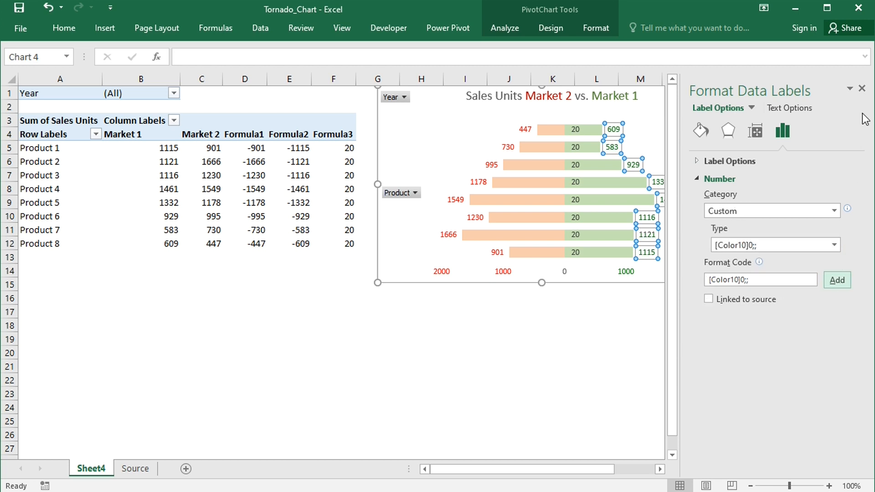
pyautogui.click(861, 88)
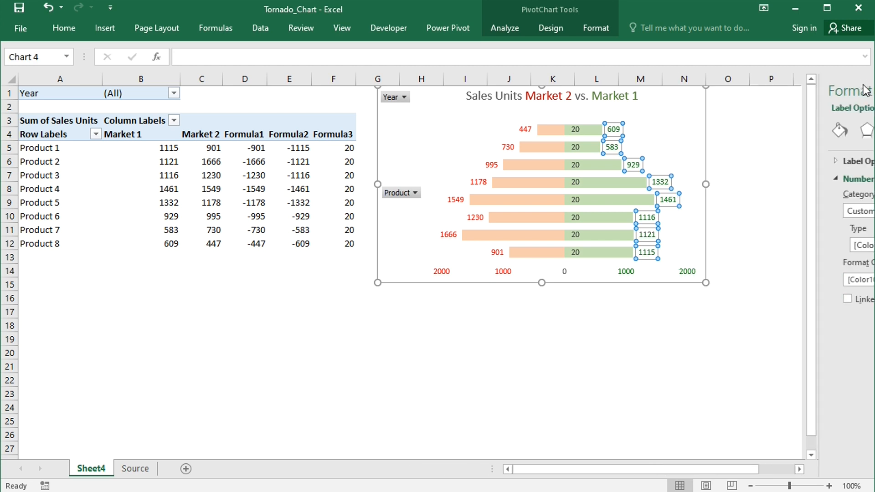
pyautogui.click(556, 328)
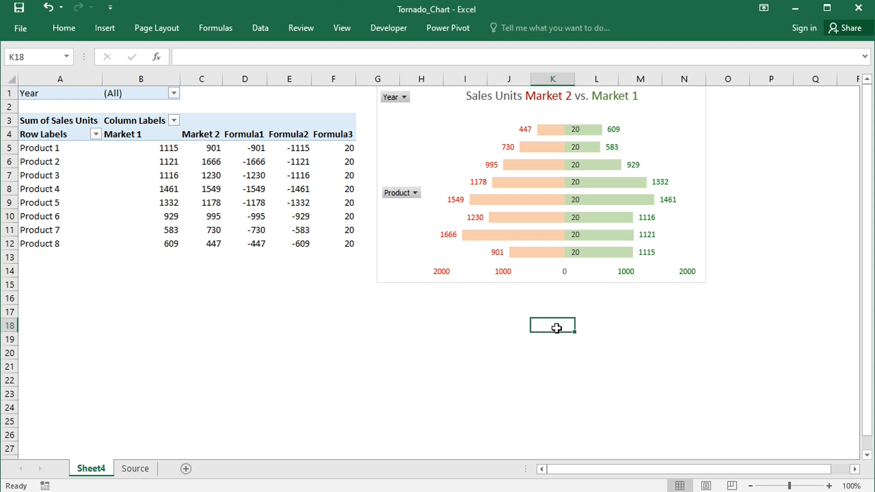
# Make the Formula3 data labels show the Category Name instead of the Value
pyautogui.click(577, 217)
pyautogui.doubleClick(576, 217)
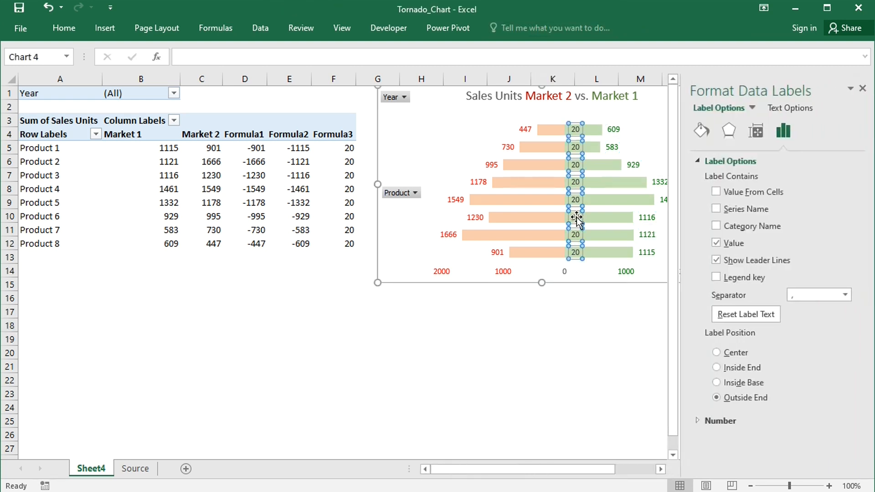
pyautogui.click(715, 226)
pyautogui.click(717, 242)
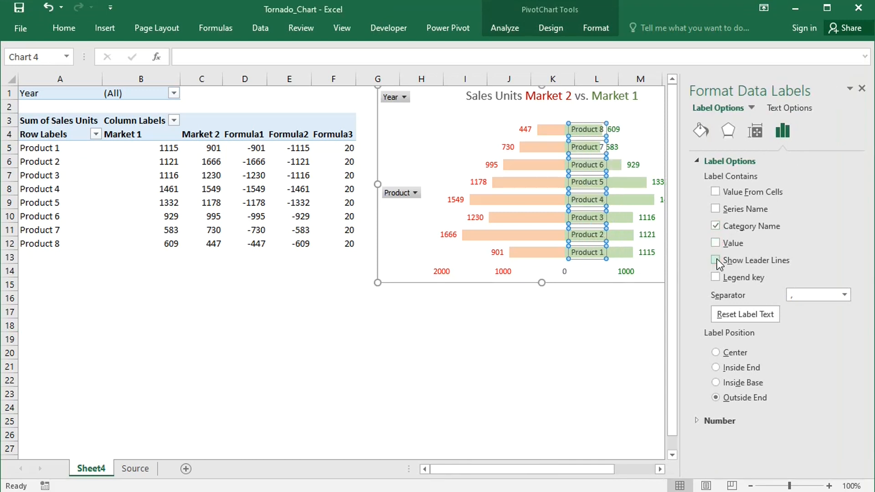
# Give the Formula3 product name labels an outer shadow offset downwards, with 45% transparency
pyautogui.click(728, 130)
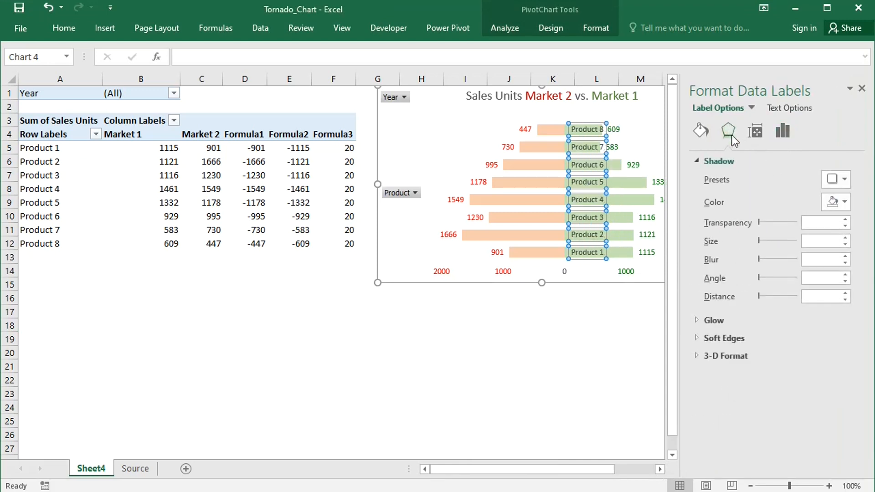
pyautogui.click(844, 179)
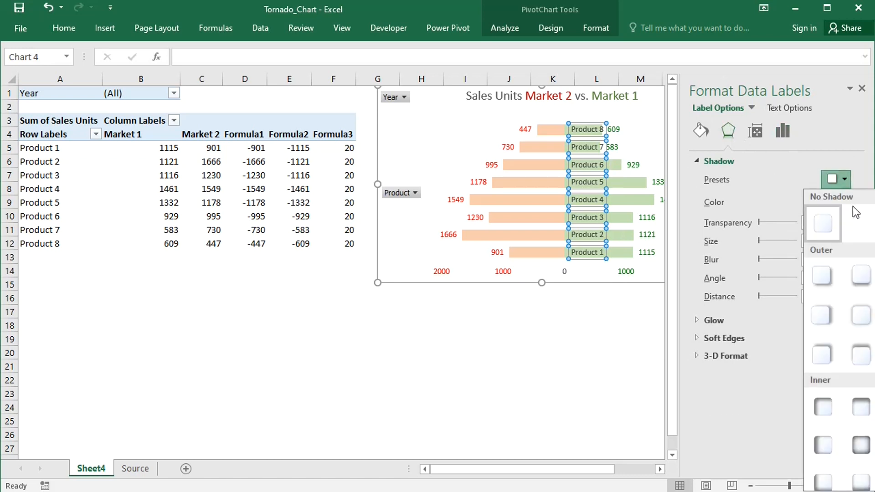
pyautogui.click(861, 275)
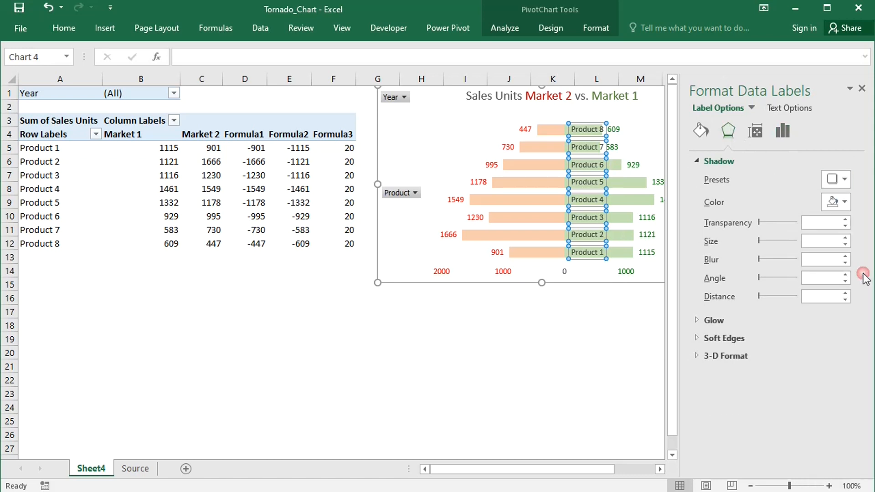
pyautogui.click(844, 226)
pyautogui.click(844, 226)
pyautogui.click(843, 227)
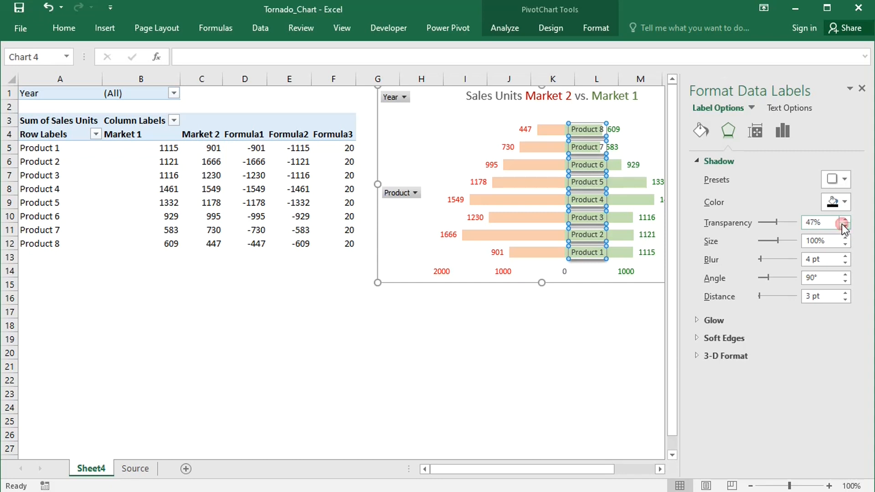
pyautogui.click(843, 227)
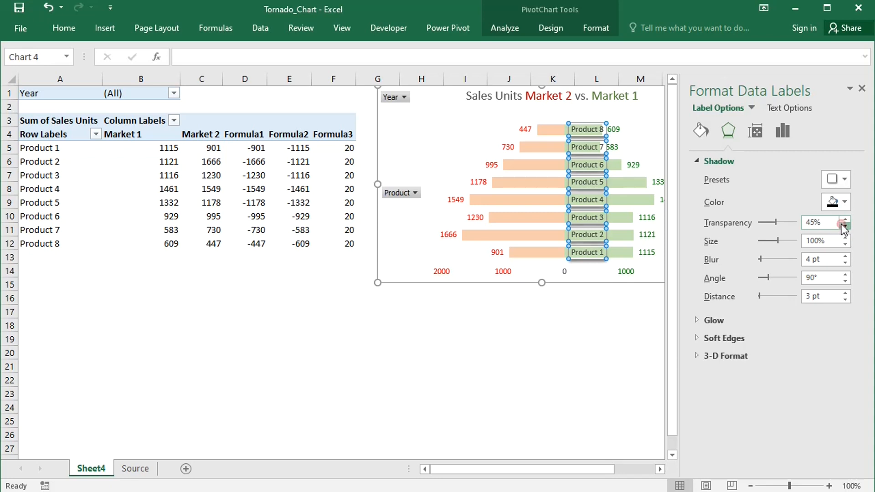
# Centre the Product 8 label over the zero line and clone its placement to all the other product labels
pyautogui.click(591, 123)
pyautogui.moveTo(592, 123); pyautogui.dragTo(574, 123)
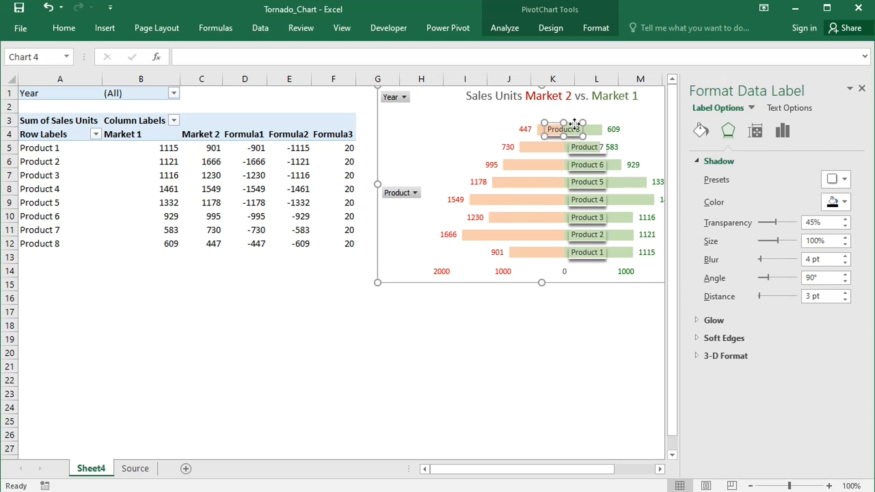
pyautogui.click(782, 131)
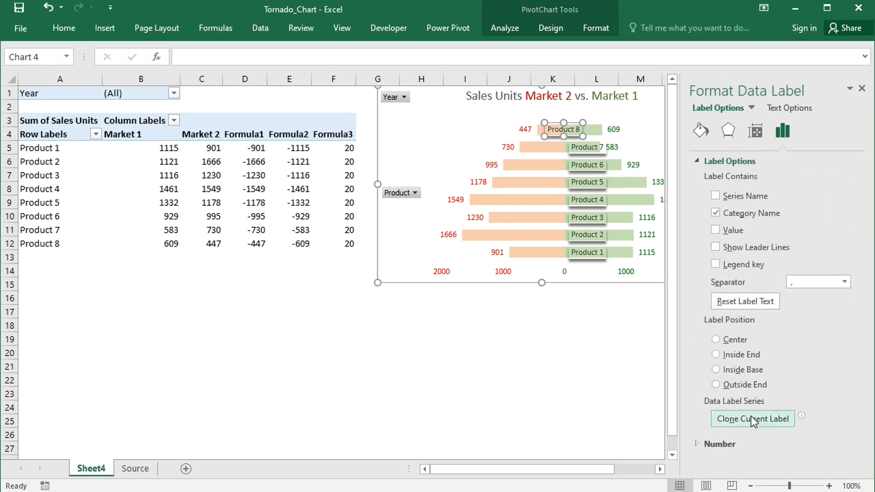
pyautogui.click(751, 419)
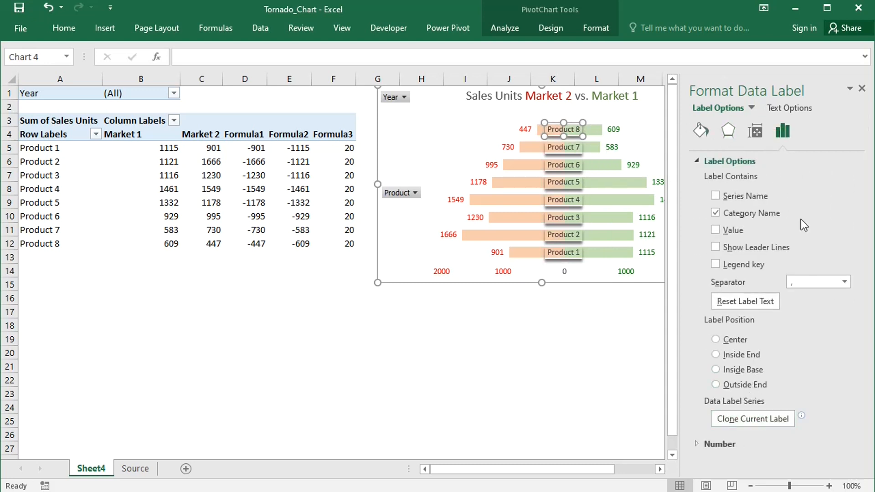
pyautogui.click(861, 89)
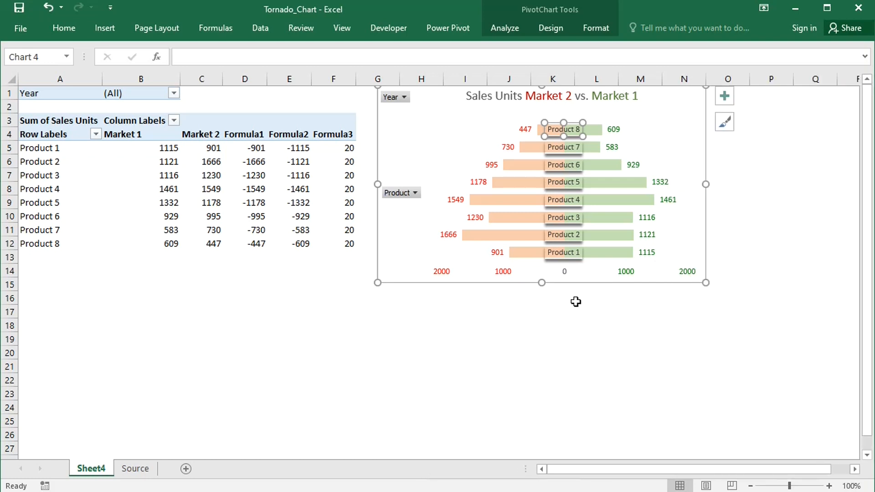
pyautogui.click(553, 331)
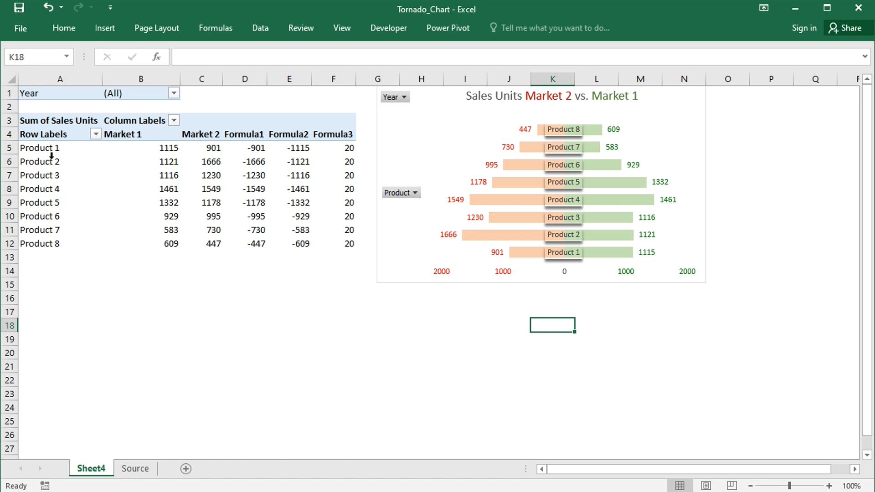
# Display the primary vertical axis on the tornado chart
pyautogui.click(451, 140)
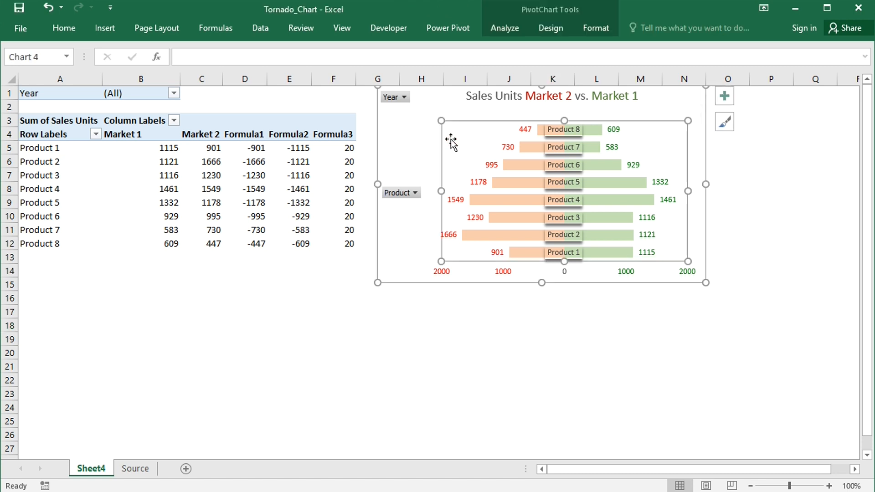
pyautogui.click(543, 28)
pyautogui.click(31, 64)
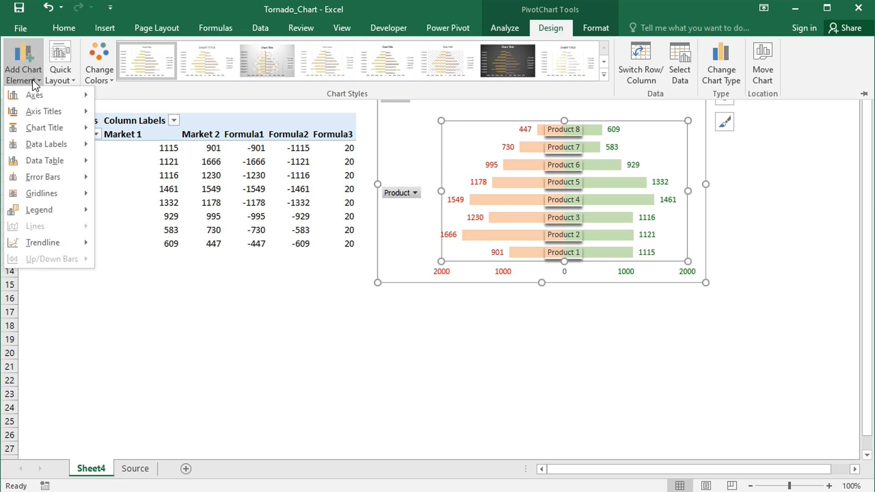
pyautogui.moveTo(45, 97)
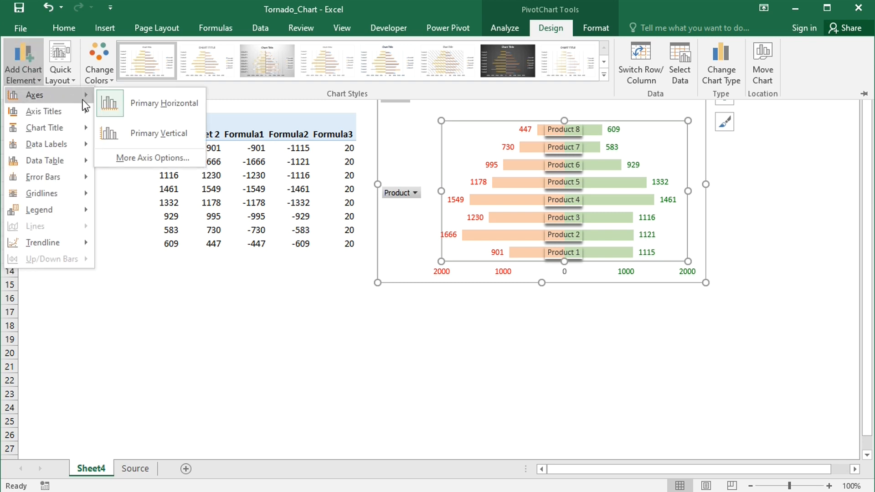
pyautogui.click(146, 133)
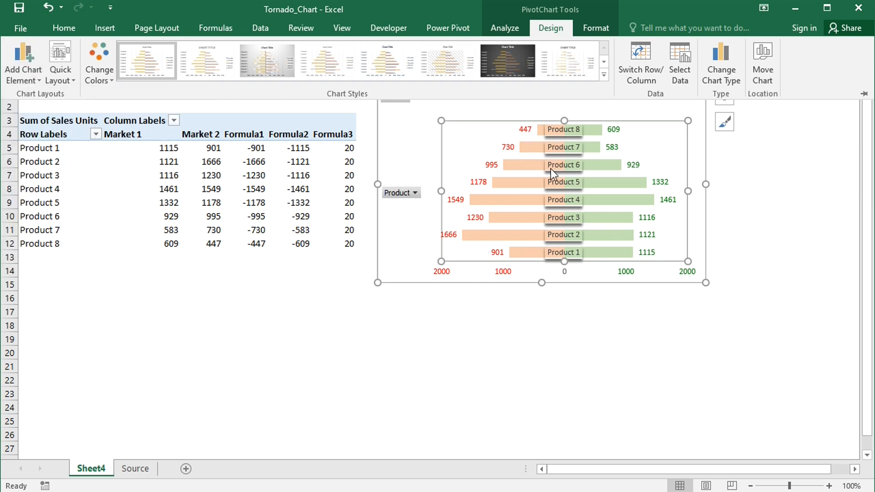
# Put the vertical axis categories in reverse order so that Product 1 is listed first
pyautogui.click(531, 184)
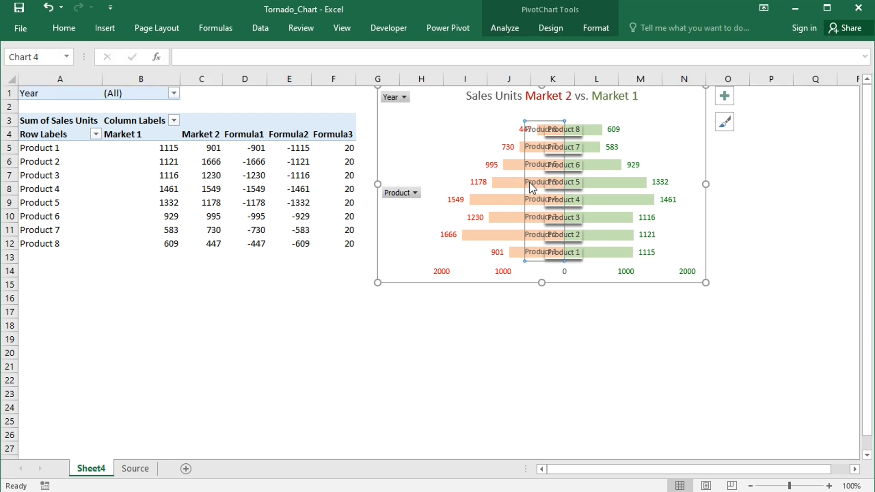
pyautogui.rightClick(530, 182)
pyautogui.click(570, 395)
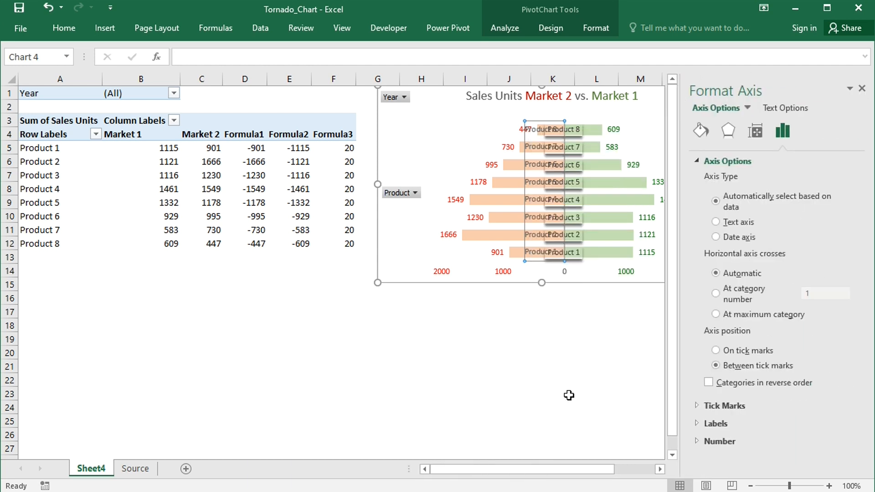
pyautogui.click(708, 382)
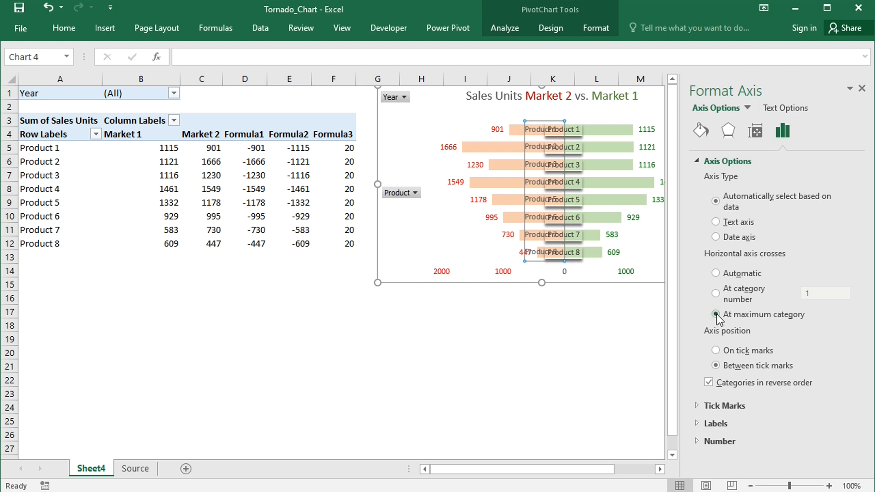
pyautogui.click(861, 88)
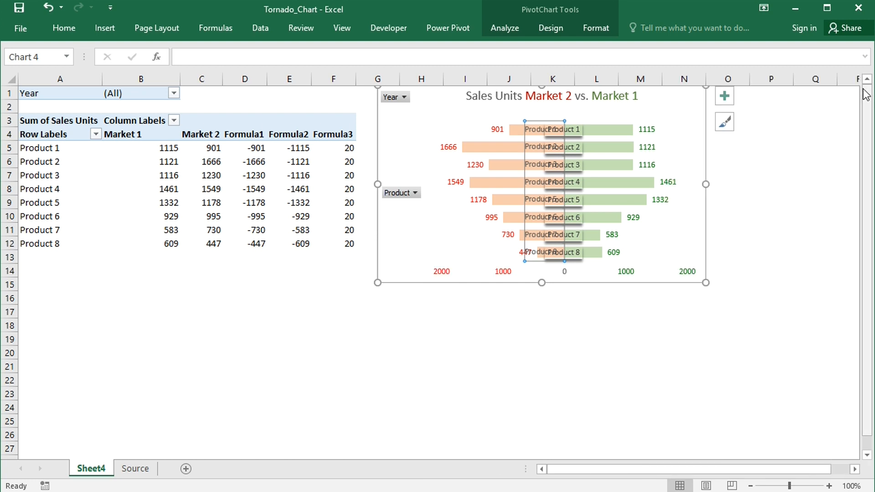
# Delete the vertical axis from the chart, keeping only the centred product labels
pyautogui.click(563, 309)
pyautogui.click(528, 203)
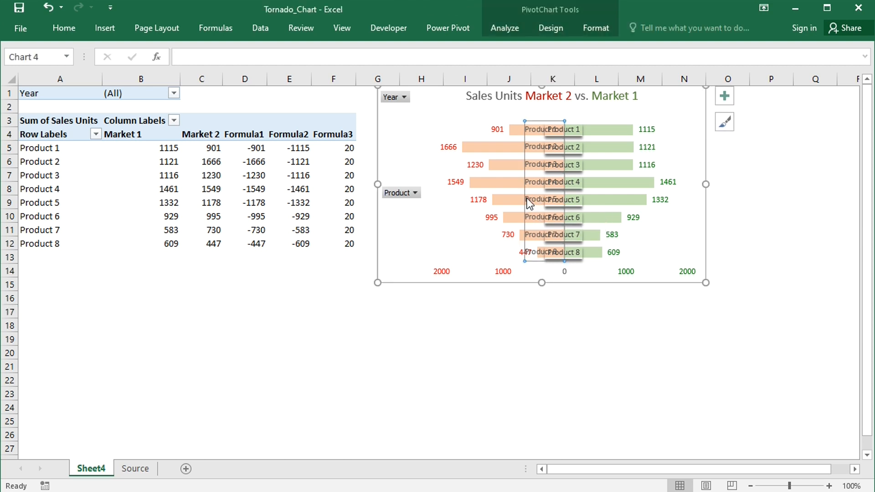
pyautogui.press('Delete')
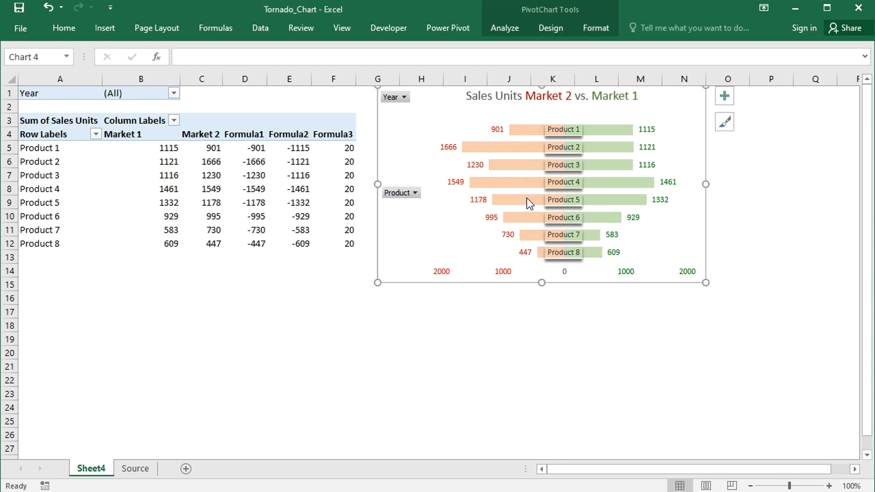
pyautogui.click(571, 335)
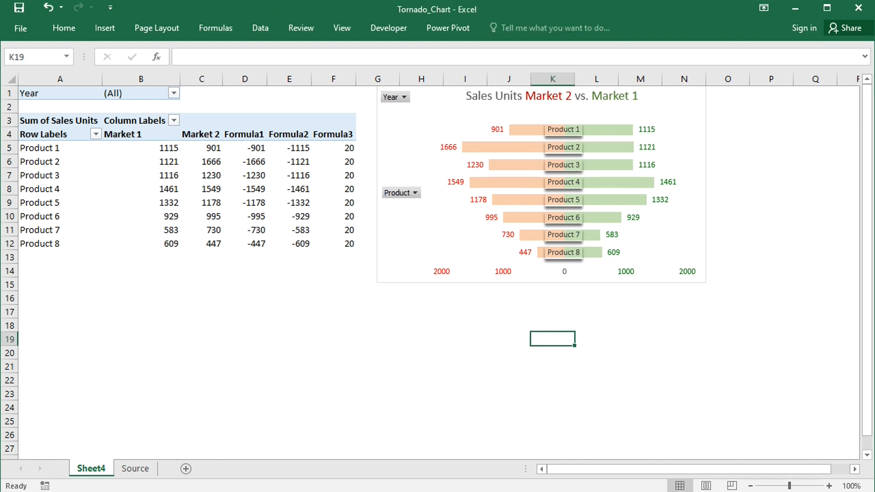
# Set the PivotTable's Product field to sort in descending order by Sum of Sales Units
pyautogui.click(69, 151)
pyautogui.rightClick(68, 149)
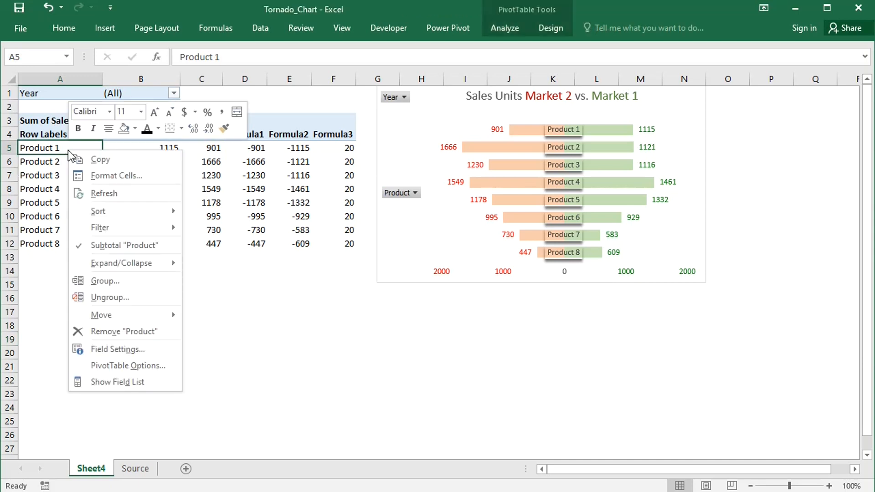
pyautogui.moveTo(143, 211)
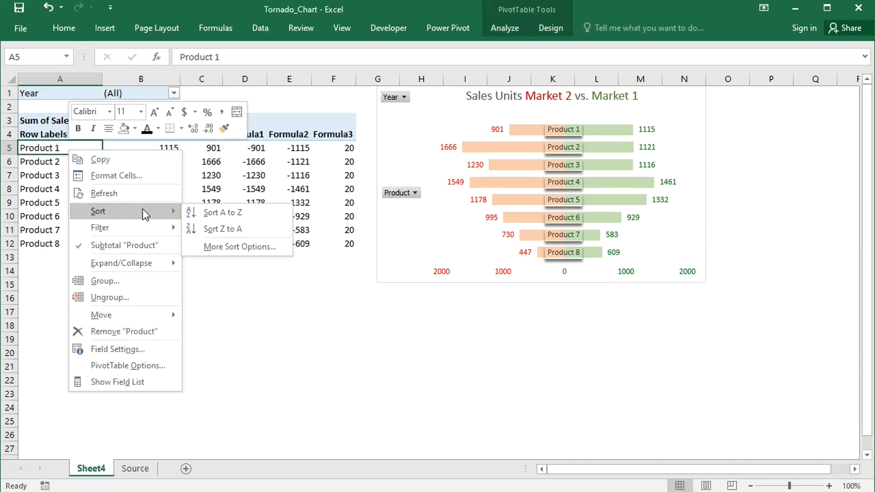
pyautogui.click(226, 246)
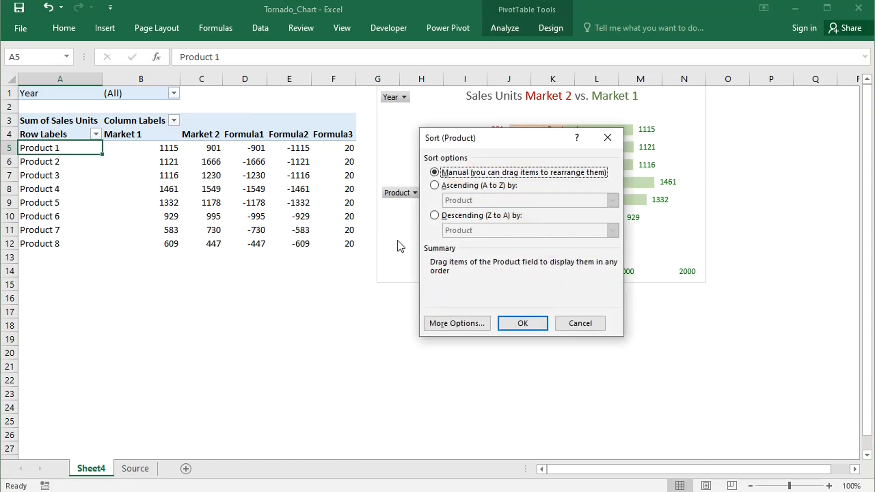
pyautogui.click(435, 215)
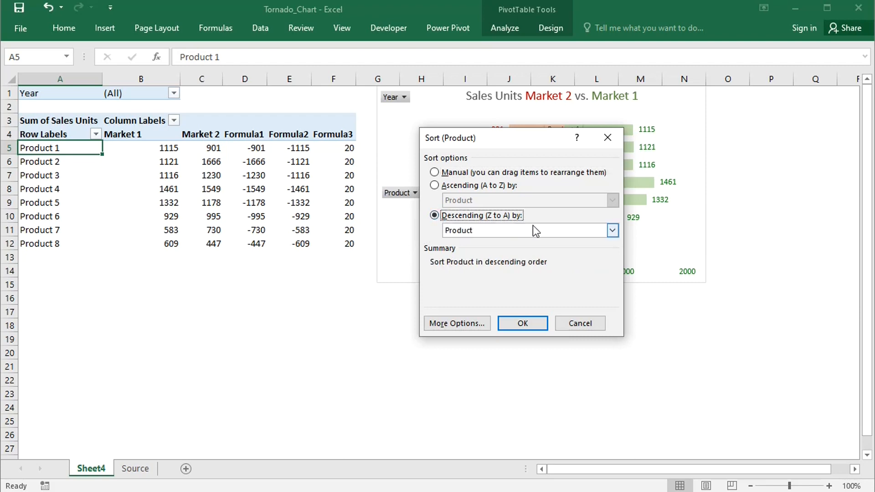
pyautogui.click(612, 230)
pyautogui.click(493, 253)
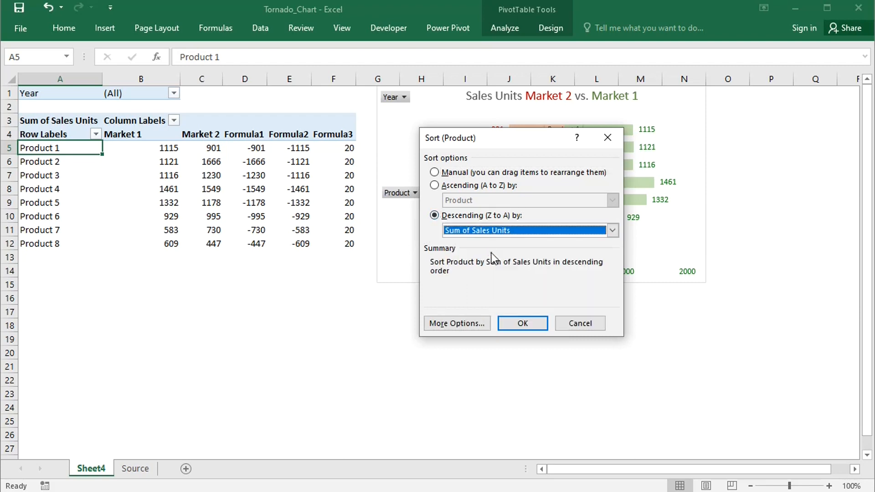
# Base the product sort on the values in the Market 2 column by referencing $C$5, and apply it
pyautogui.click(464, 324)
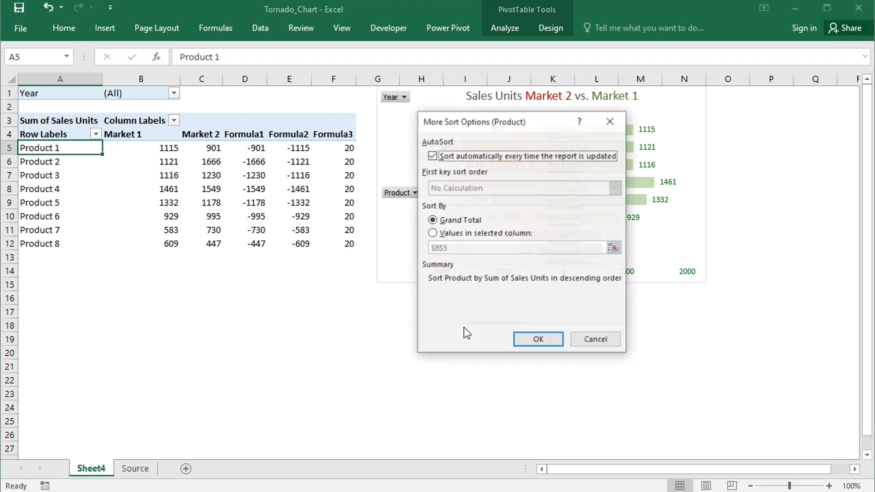
pyautogui.click(434, 233)
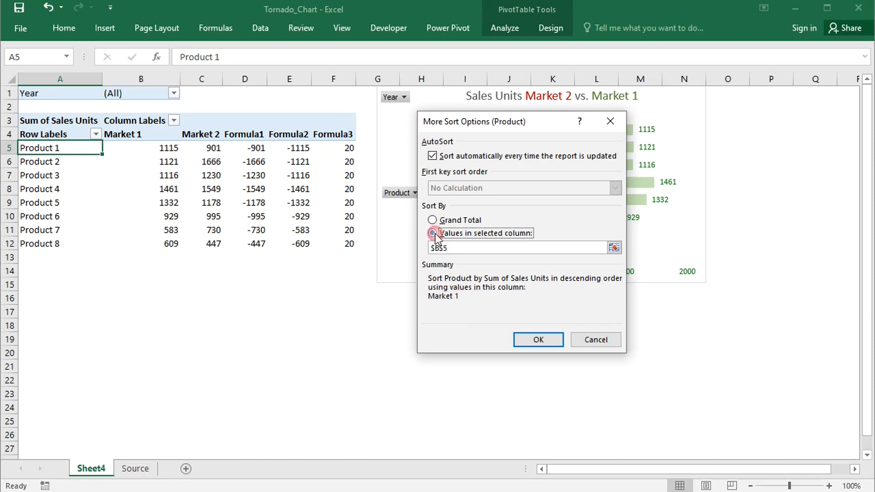
pyautogui.click(440, 247)
pyautogui.press('BackSpace')
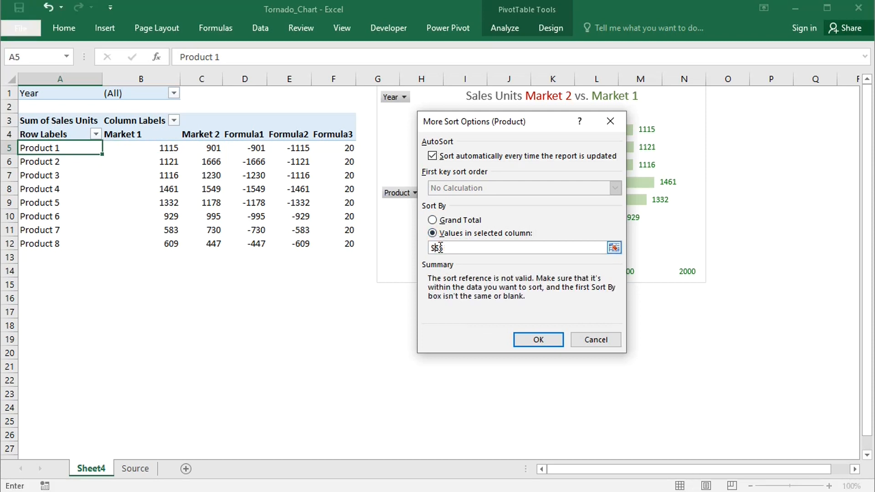
pyautogui.write('c')
pyautogui.click(523, 337)
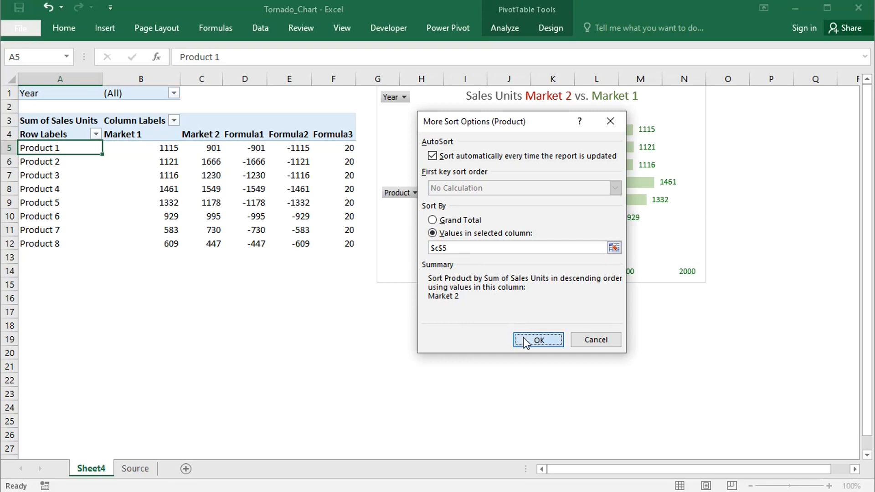
pyautogui.click(519, 325)
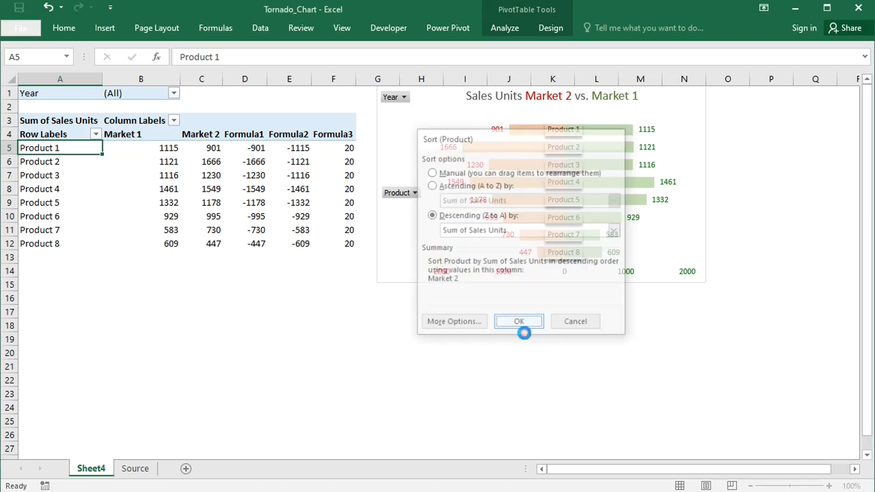
pyautogui.click(521, 336)
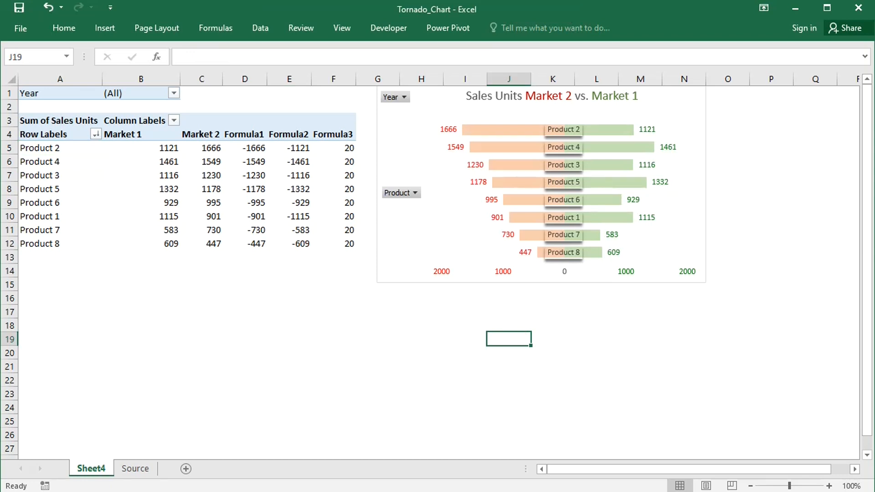
# Filter the PivotTable's Year field to 2022
pyautogui.click(174, 96)
pyautogui.click(44, 146)
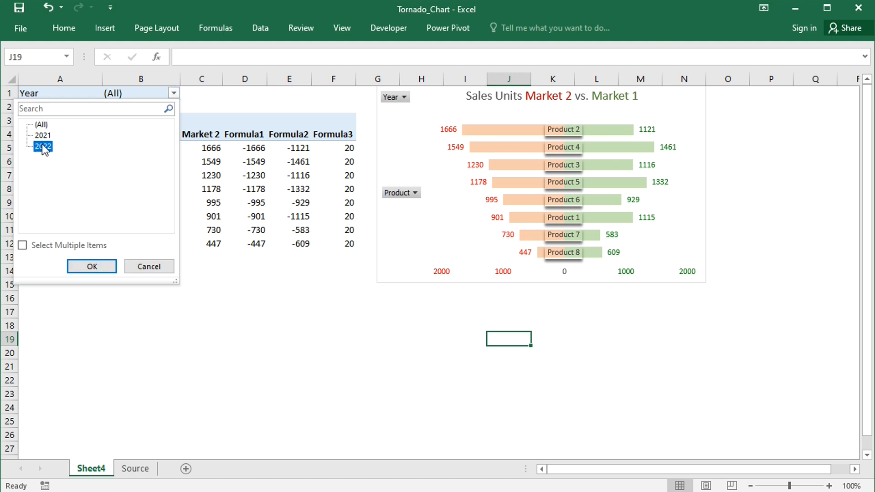
pyautogui.click(93, 266)
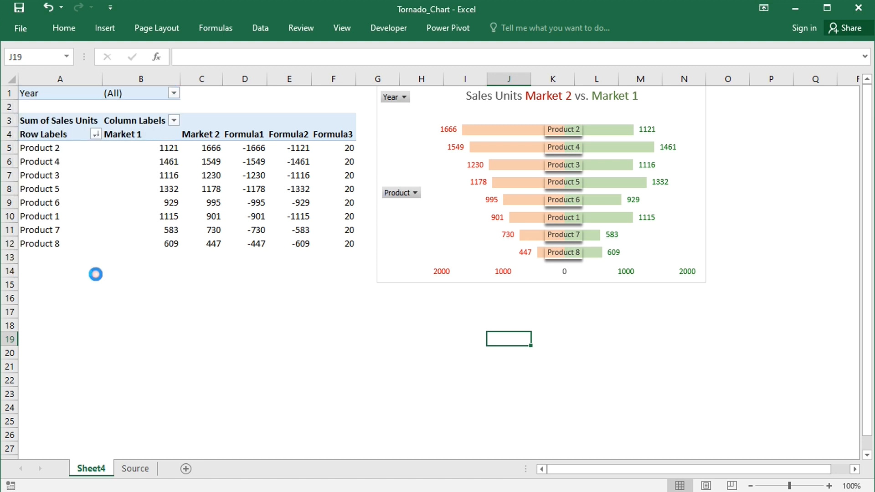
# Switch the PivotTable's Year filter to 2021
pyautogui.click(174, 96)
pyautogui.click(50, 136)
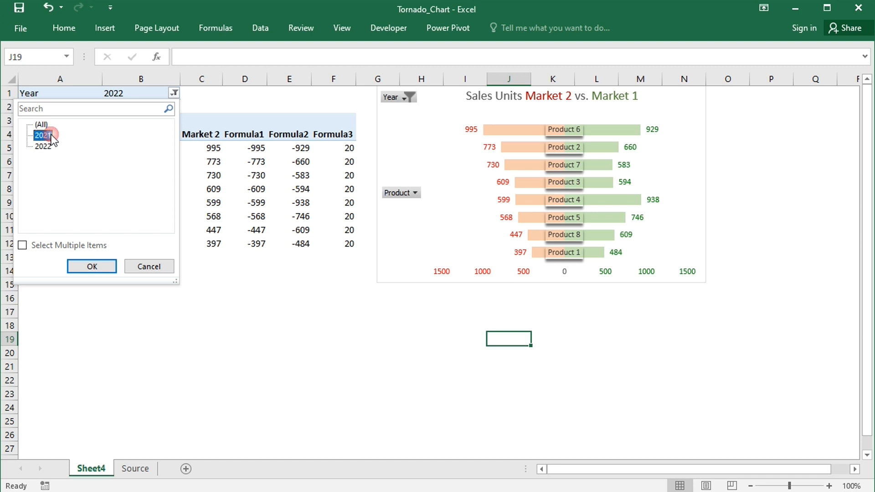
pyautogui.click(101, 266)
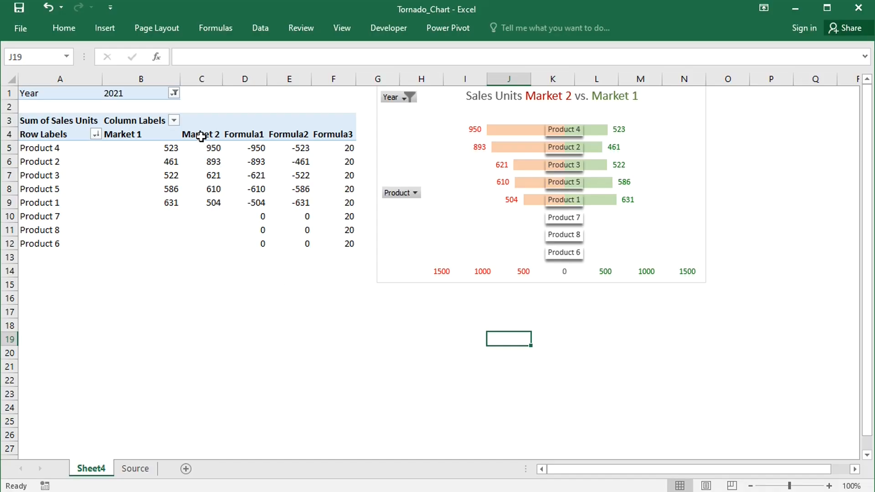
# Delete the calculated item Formula1 from the PivotTable's Market field
pyautogui.click(200, 136)
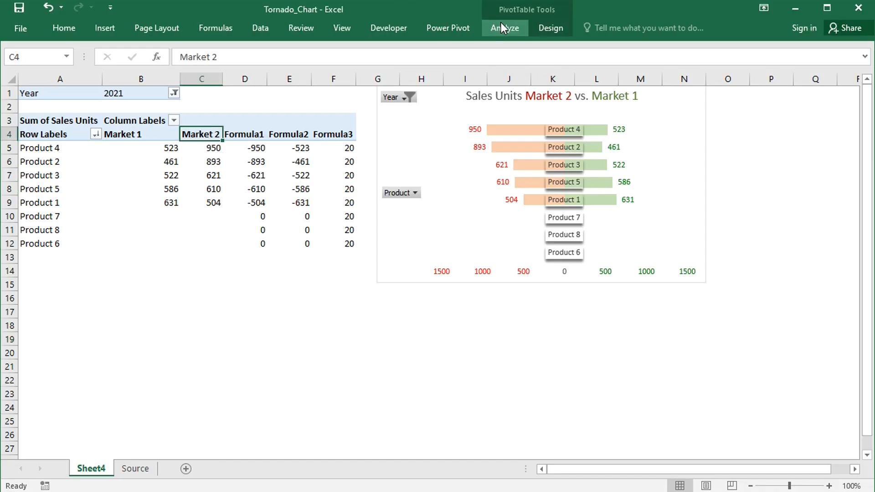
pyautogui.click(501, 27)
pyautogui.click(588, 46)
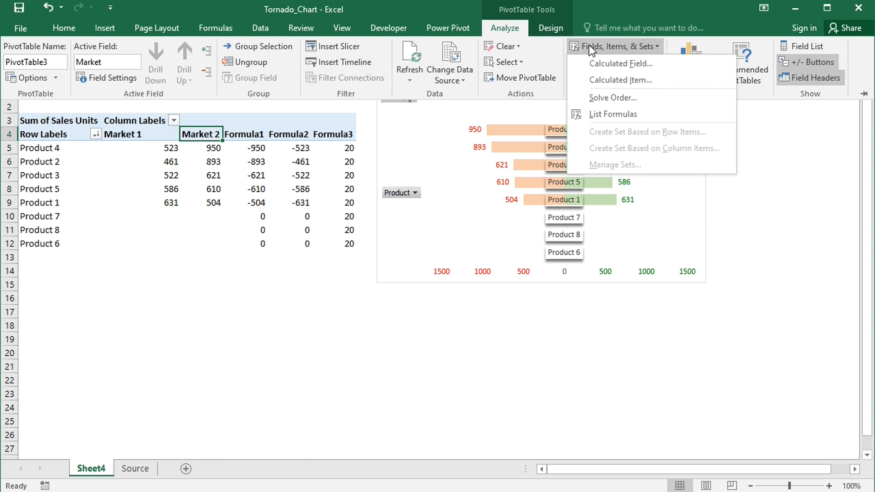
pyautogui.click(605, 79)
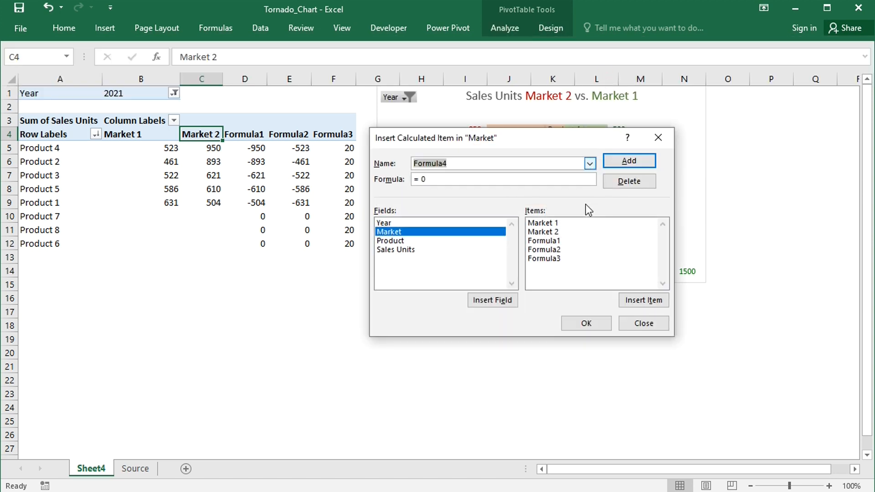
pyautogui.click(589, 163)
pyautogui.click(548, 174)
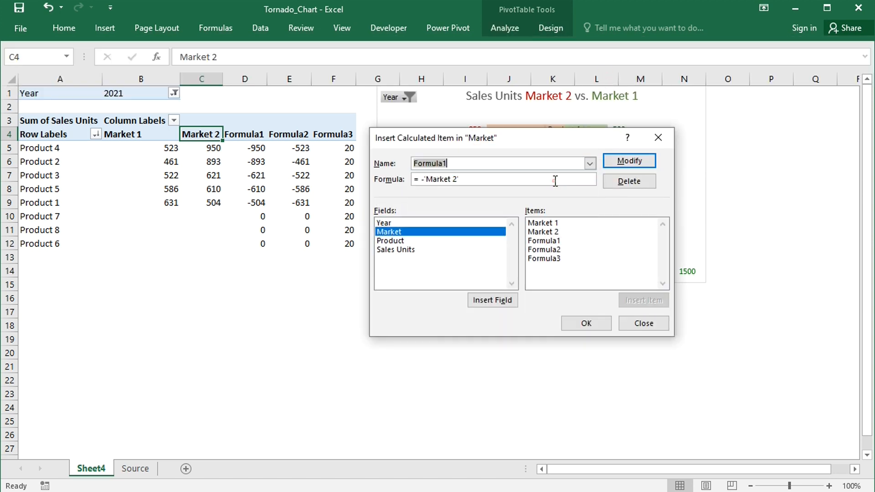
pyautogui.click(608, 181)
# Delete the calculated items Formula2 and Formula3 from the Market field and apply the removals
pyautogui.click(590, 163)
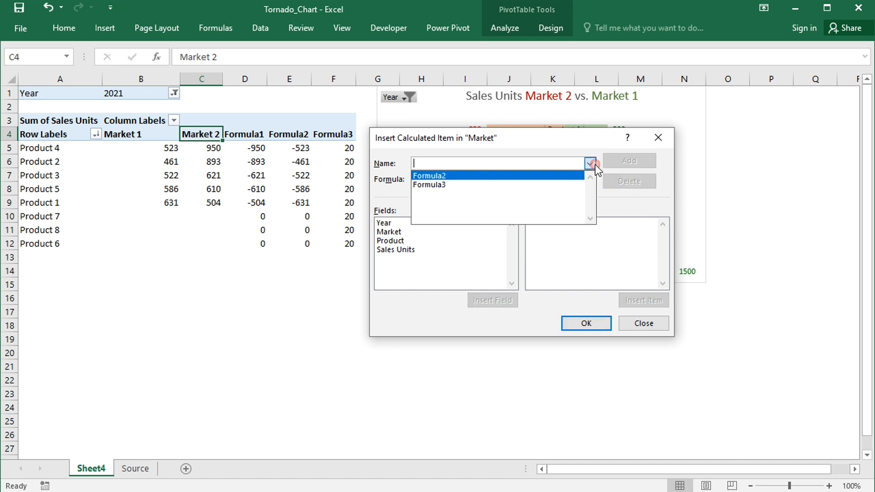
pyautogui.click(565, 178)
pyautogui.click(633, 181)
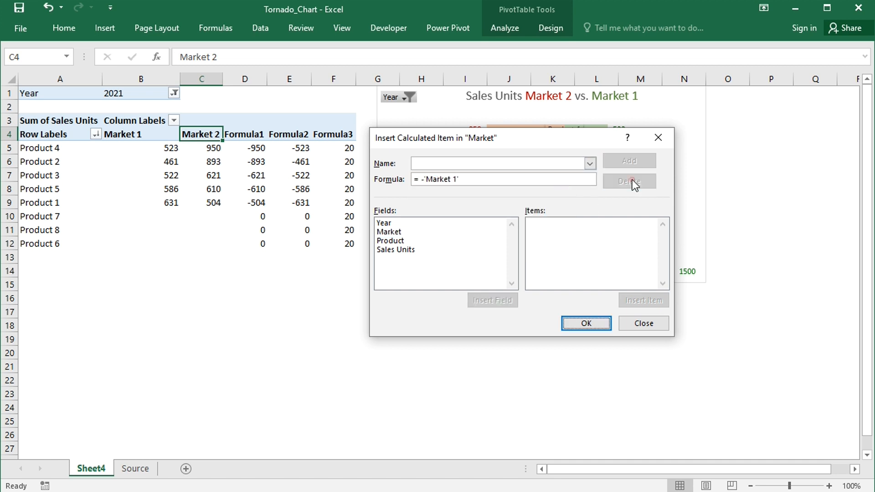
pyautogui.click(591, 163)
pyautogui.click(569, 176)
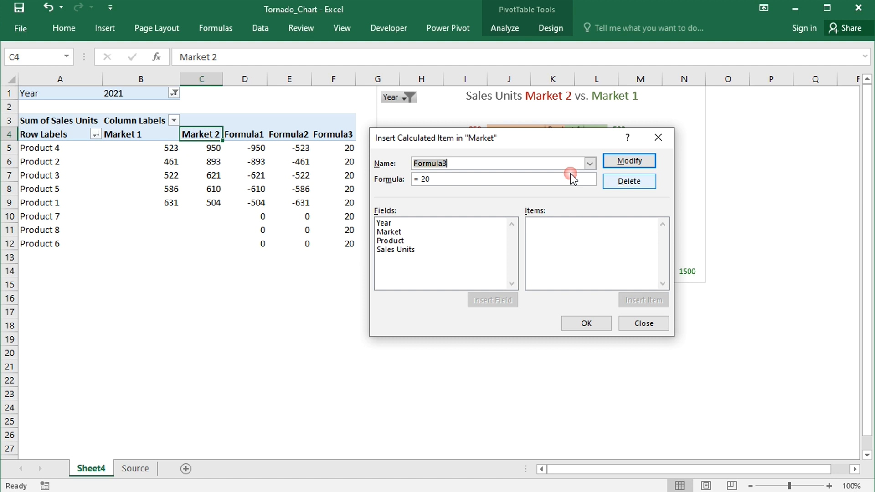
pyautogui.click(624, 181)
pyautogui.click(571, 323)
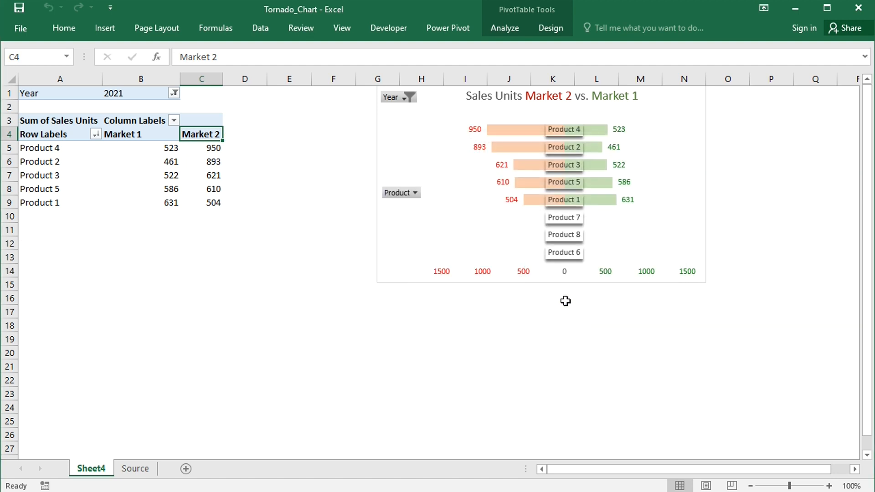
# Add a calculated field named Field1 to the PivotTable with the formula =-'Sales Units'
pyautogui.click(509, 28)
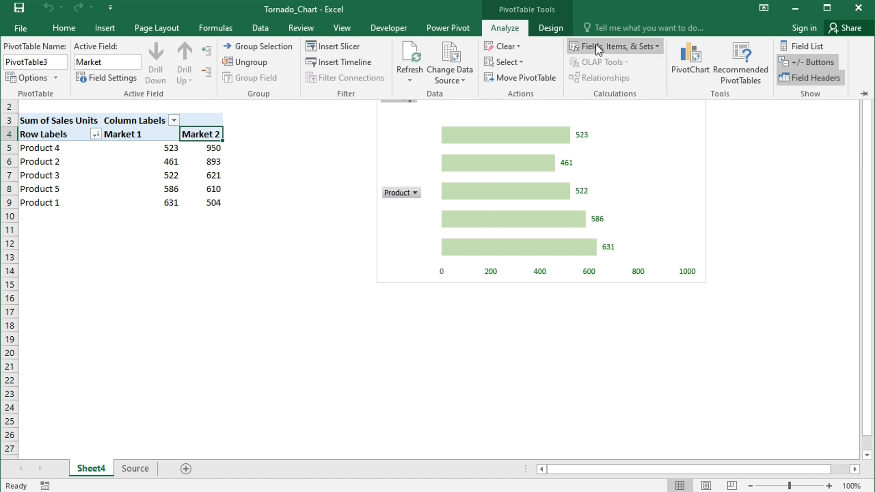
pyautogui.click(596, 46)
pyautogui.click(609, 65)
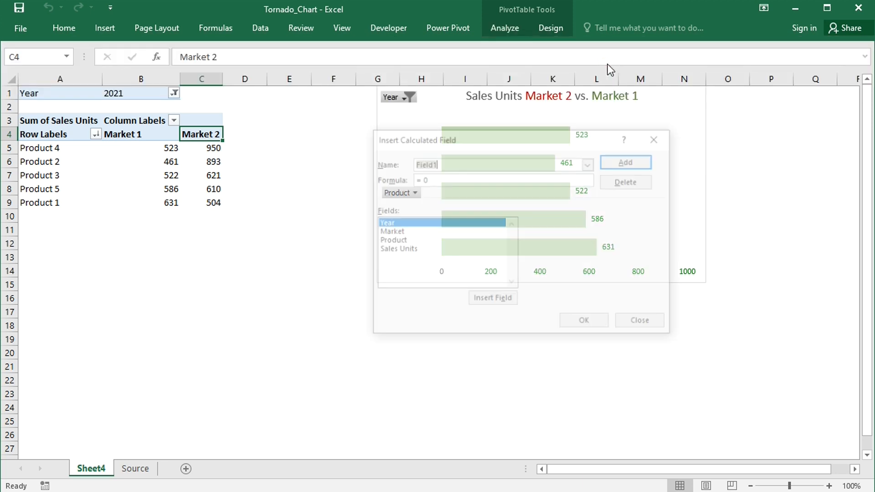
pyautogui.doubleClick(401, 250)
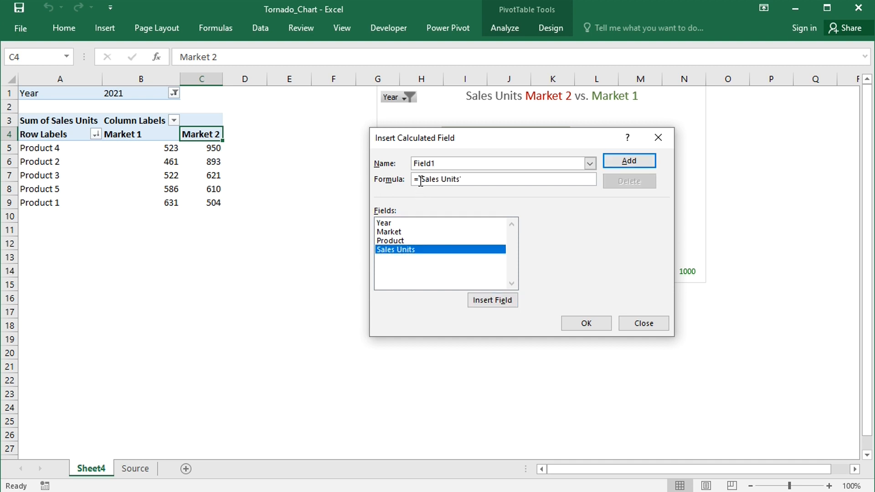
pyautogui.write('-')
pyautogui.click(610, 162)
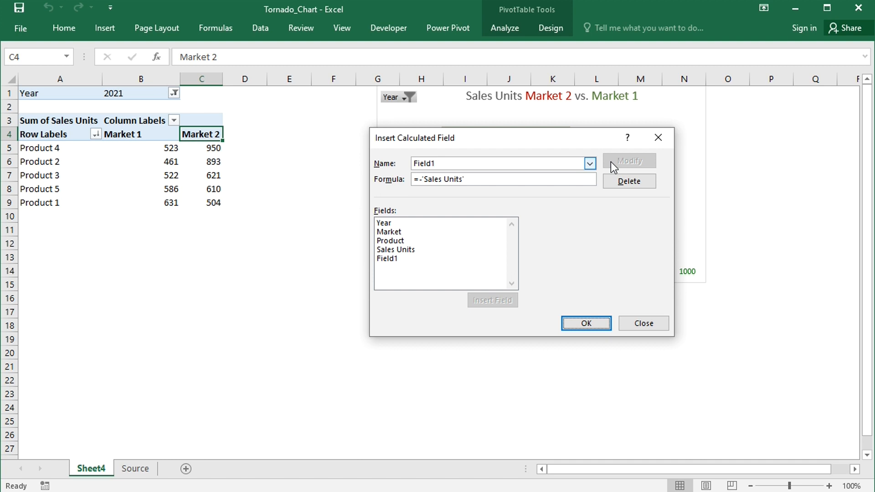
# Add a second calculated field named Field2 with the formula =10 and apply both fields to the PivotTable
pyautogui.click(439, 163)
pyautogui.press('BackSpace')
pyautogui.write('2')
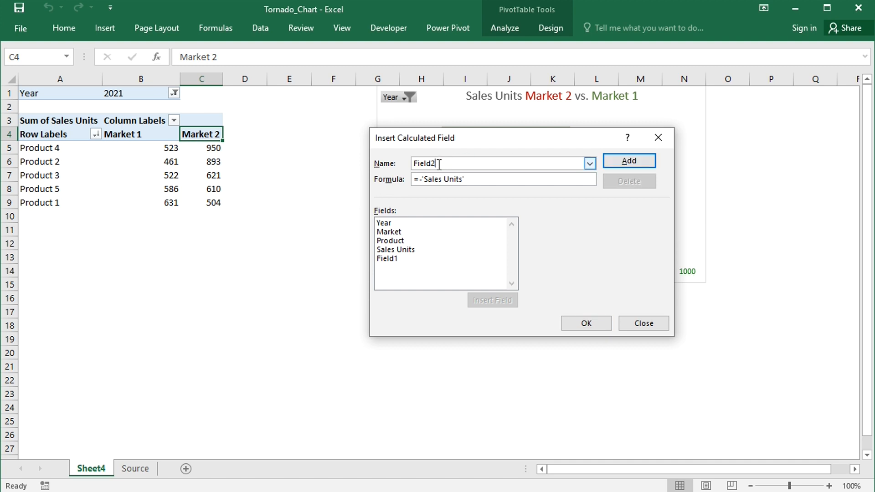
pyautogui.click(471, 178)
pyautogui.press('BackSpace')
pyautogui.press('BackSpace')
pyautogui.press('BackSpace')
pyautogui.press('BackSpace')
pyautogui.press('BackSpace')
pyautogui.press('BackSpace')
pyautogui.press('BackSpace')
pyautogui.press('BackSpace')
pyautogui.press('BackSpace')
pyautogui.press('BackSpace')
pyautogui.press('BackSpace')
pyautogui.press('BackSpace')
pyautogui.press('BackSpace')
pyautogui.press('BackSpace')
pyautogui.write('10')
pyautogui.click(622, 161)
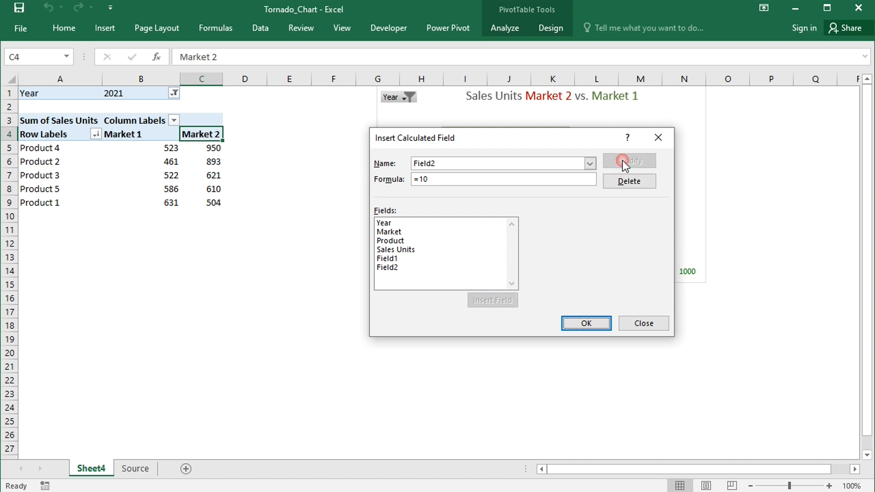
pyautogui.click(587, 323)
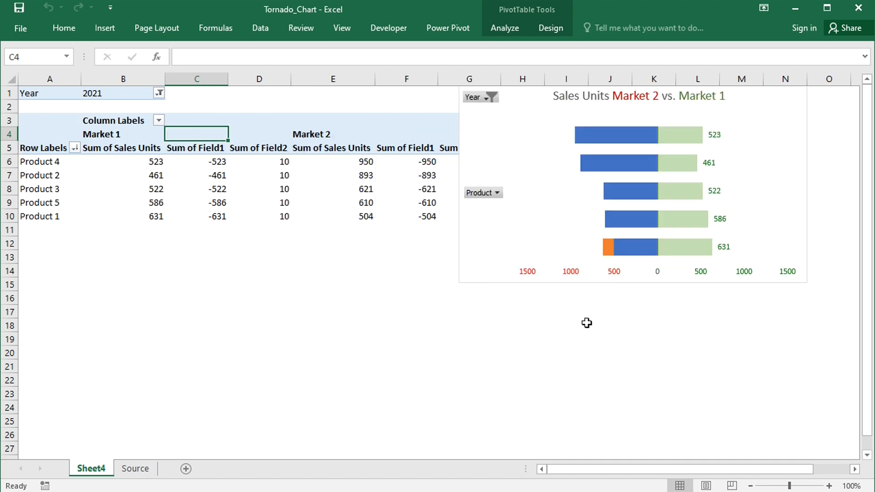
# Reposition the PivotChart over the PivotTable and lower its series overlap to separate the stacked-up bars
pyautogui.moveTo(522, 91); pyautogui.dragTo(569, 95)
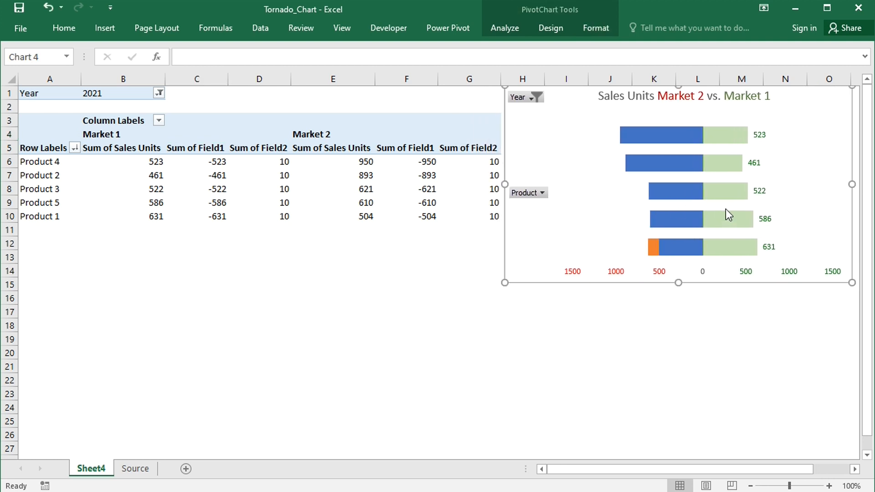
pyautogui.moveTo(537, 224); pyautogui.dragTo(288, 252)
pyautogui.click(427, 158)
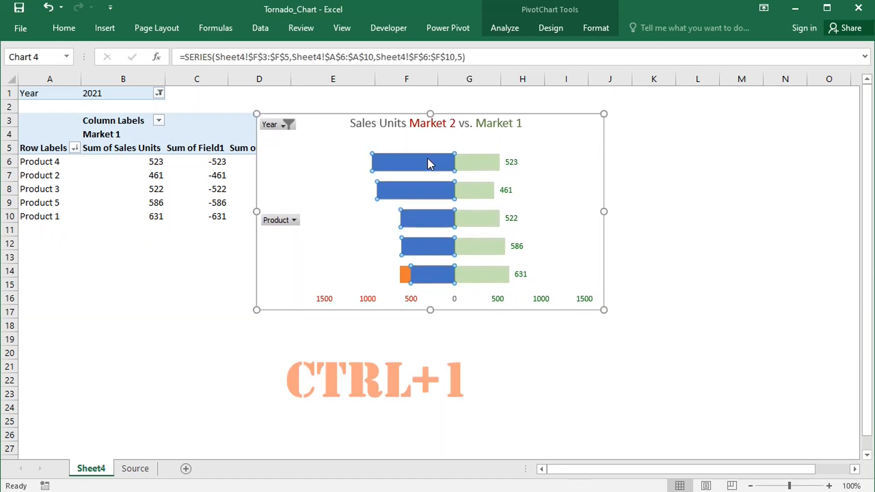
pyautogui.hotkey('ctrl', '1')
pyautogui.moveTo(797, 229); pyautogui.dragTo(785, 228)
# Set no fill for the Market 1 Field1 bars and for the thin Field2 bars of both markets
pyautogui.click(709, 180)
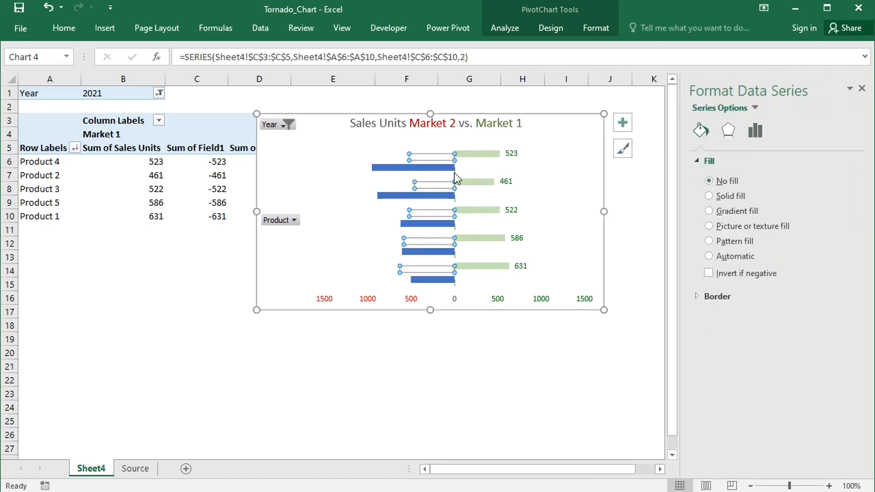
pyautogui.click(455, 173)
pyautogui.click(709, 181)
pyautogui.click(456, 191)
pyautogui.click(456, 190)
pyautogui.click(454, 160)
pyautogui.click(709, 181)
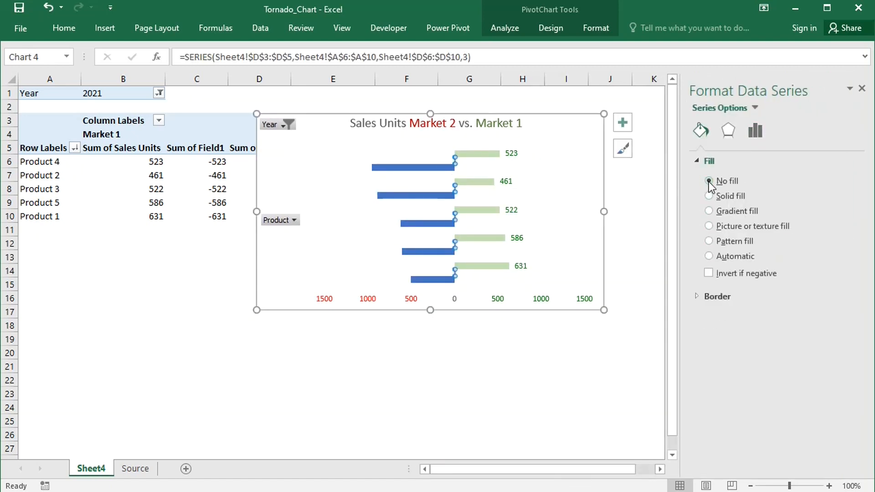
# Add data labels to the Market 1 Sum of Field2 series in the PivotChart
pyautogui.rightClick(456, 163)
pyautogui.click(458, 162)
pyautogui.click(456, 158)
pyautogui.rightClick(456, 157)
pyautogui.moveTo(617, 287)
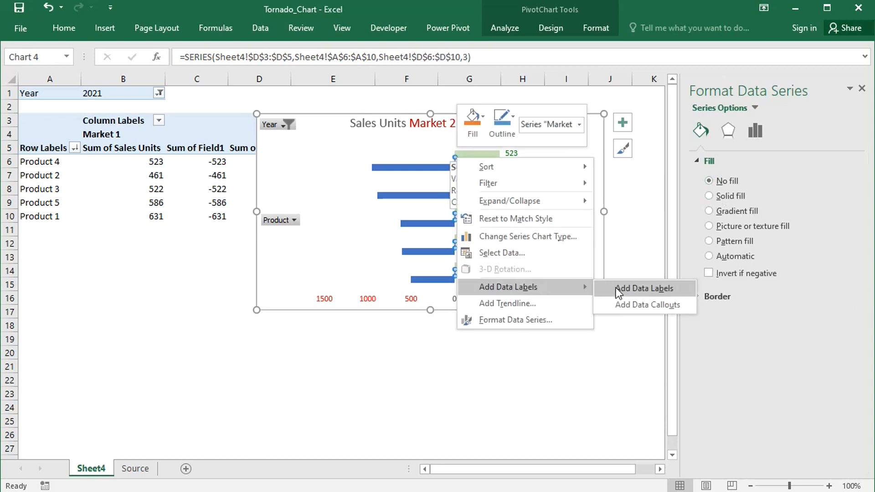
pyautogui.click(654, 287)
# Make the Field2 data labels contain only the category name, without values or leader lines
pyautogui.click(463, 160)
pyautogui.click(782, 131)
pyautogui.click(715, 226)
pyautogui.click(715, 242)
pyautogui.click(715, 260)
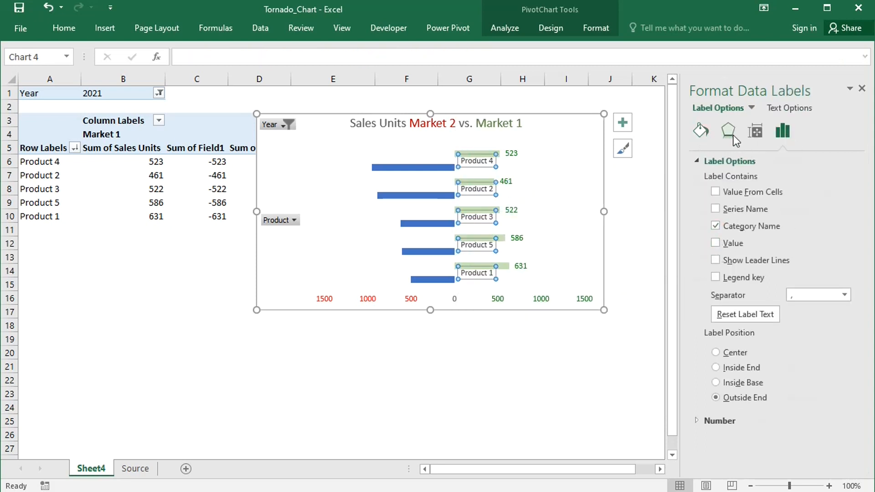
# Apply a downward outer shadow preset to the product labels and reduce its transparency to about 46%
pyautogui.click(728, 130)
pyautogui.click(843, 181)
pyautogui.click(836, 250)
pyautogui.click(845, 226)
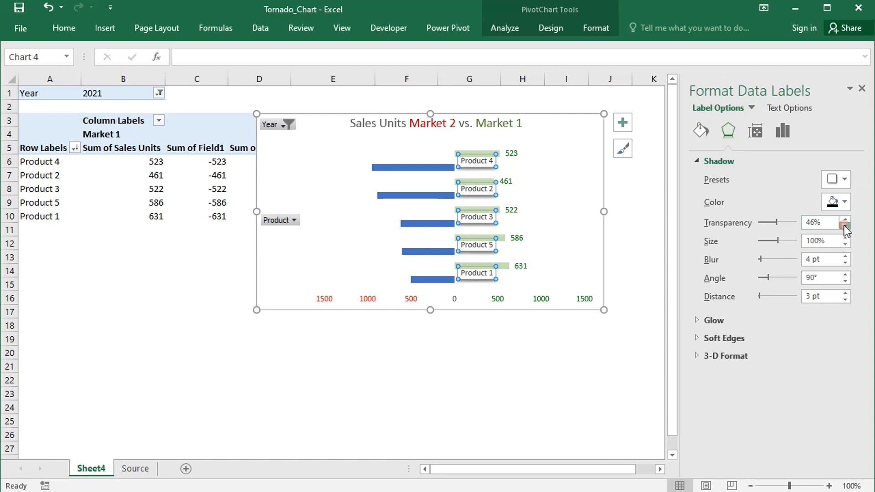
# Set the series overlap to 100% and give the Market 2 Sum of Field1 bars a solid light orange fill
pyautogui.click(428, 251)
pyautogui.click(755, 130)
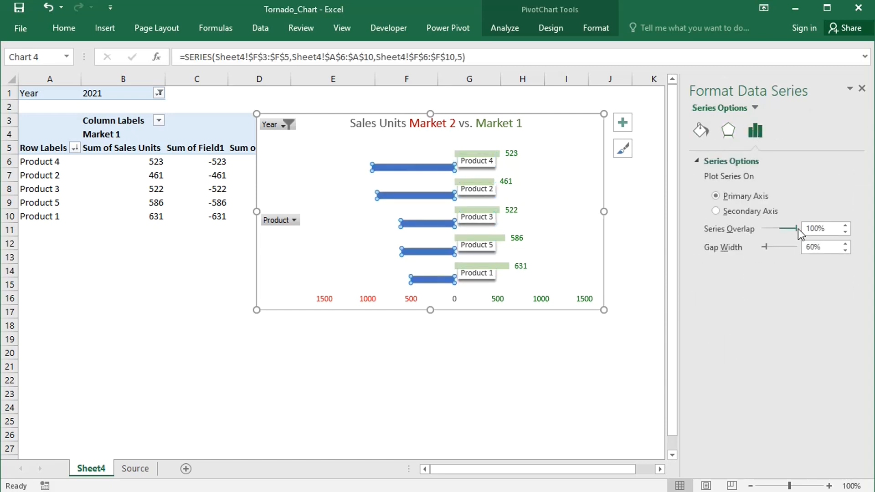
pyautogui.click(701, 131)
pyautogui.click(708, 195)
pyautogui.click(826, 295)
# Centre the Product 4 label on the zero line and apply that position to the other product labels
pyautogui.click(481, 165)
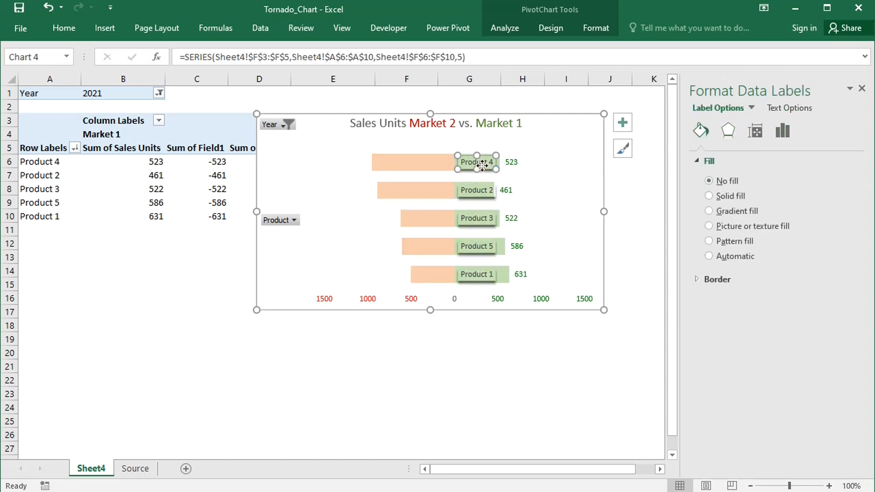
pyautogui.moveTo(481, 166); pyautogui.dragTo(460, 169)
pyautogui.click(782, 131)
pyautogui.click(753, 418)
pyautogui.click(749, 420)
# Add data labels to the orange Market 2 bars
pyautogui.rightClick(402, 166)
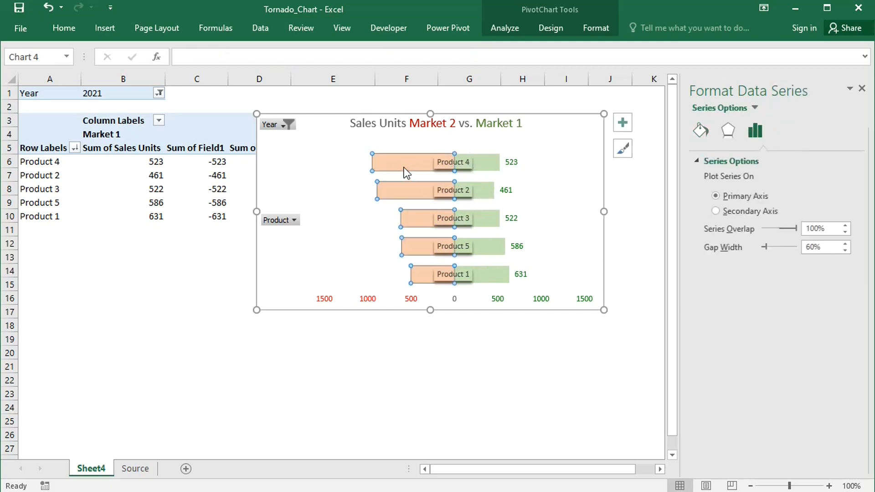
pyautogui.click(454, 300)
pyautogui.click(382, 217)
# Apply the custom number format code ;[red]0 to the Market 2 data labels
pyautogui.click(781, 132)
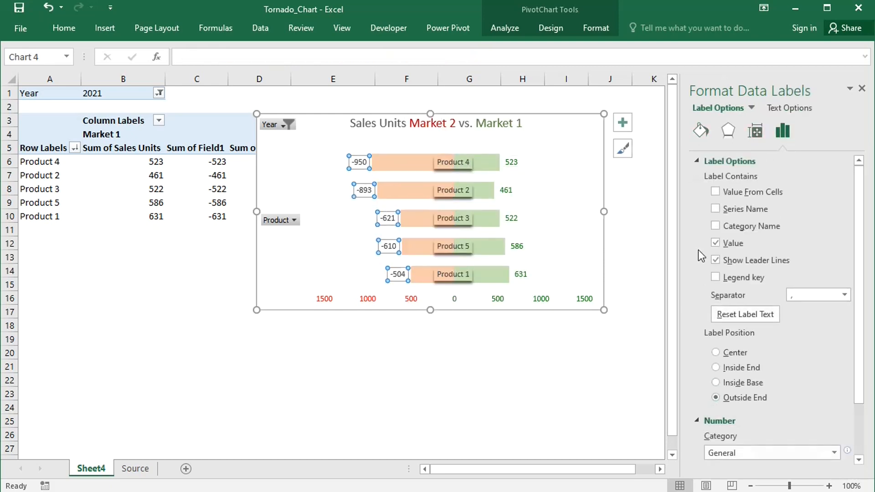
pyautogui.click(697, 160)
pyautogui.click(741, 261)
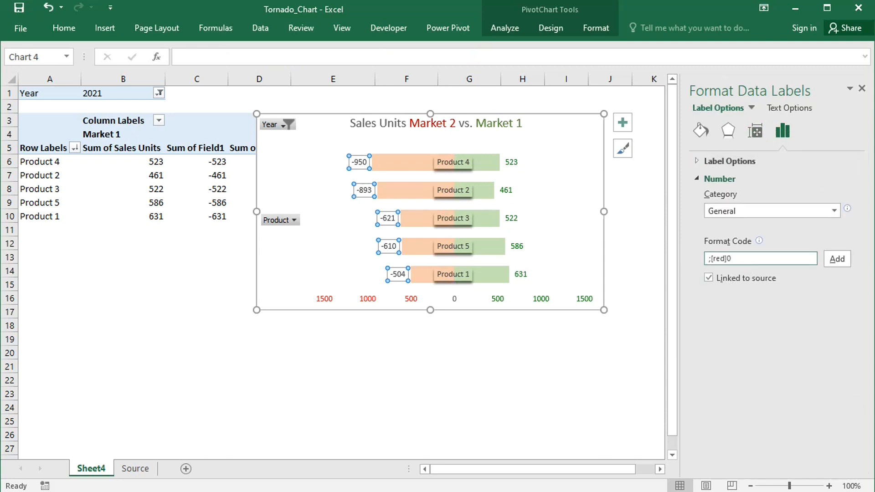
pyautogui.click(837, 258)
# Close the formatting pane and move the PivotChart beside the PivotTable, clear of its columns
pyautogui.click(862, 88)
pyautogui.moveTo(575, 114); pyautogui.dragTo(825, 90)
pyautogui.click(805, 345)
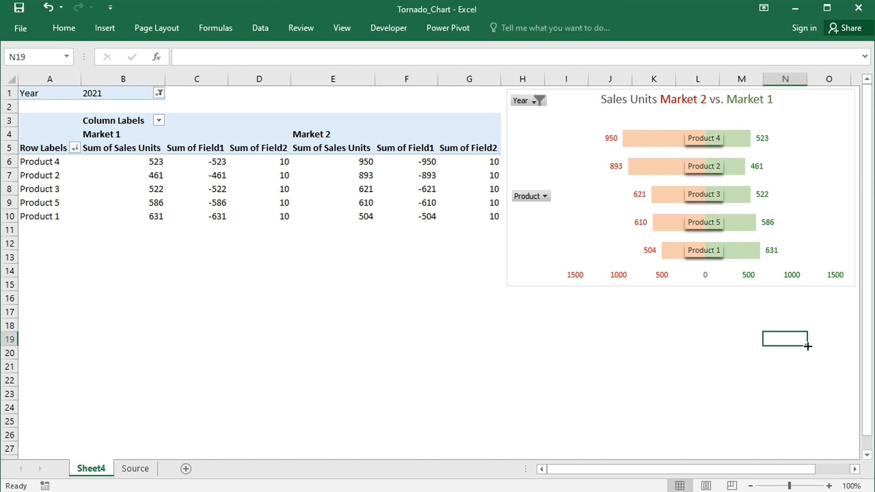
# Insert a Year slicer for the PivotTable and fit it compactly below the PivotChart
pyautogui.click(277, 192)
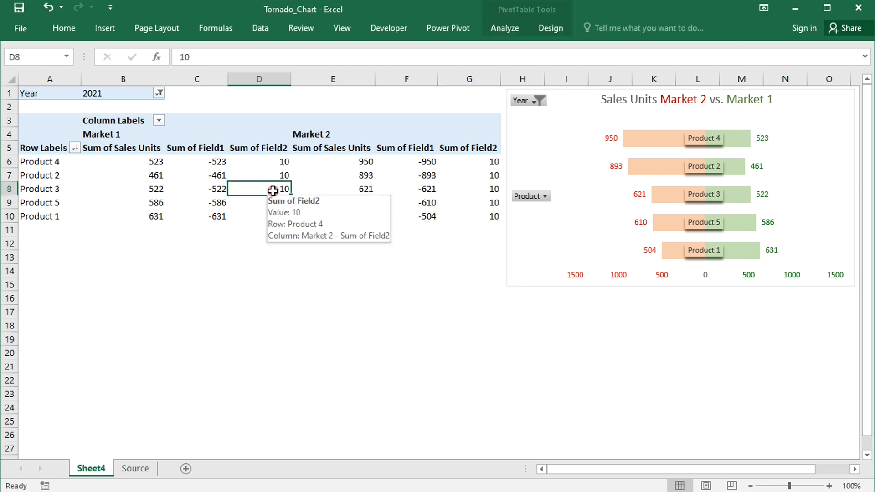
pyautogui.click(501, 27)
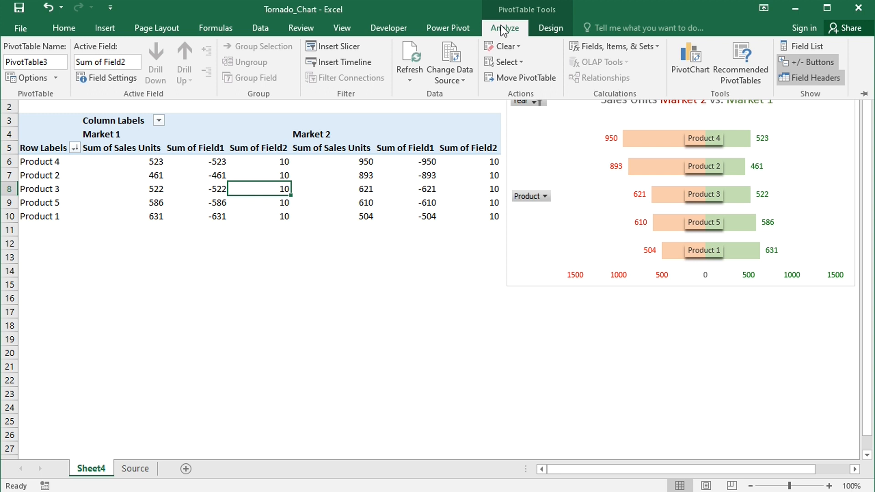
pyautogui.click(338, 46)
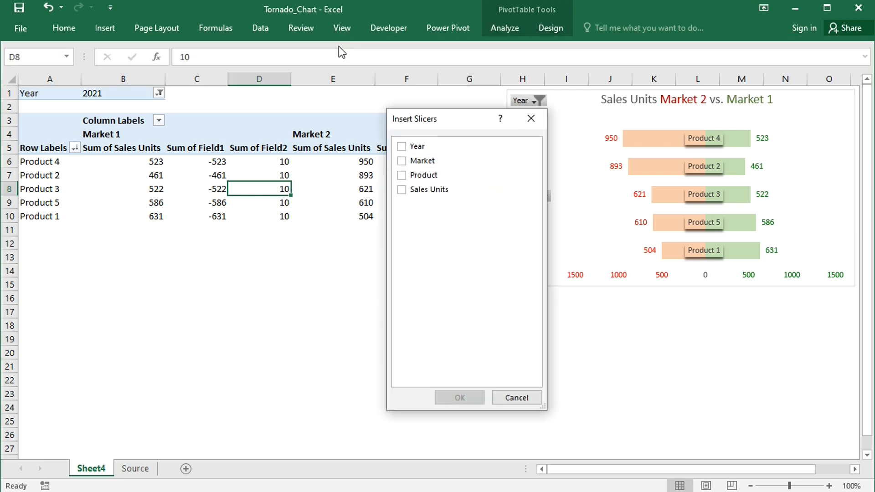
pyautogui.click(402, 146)
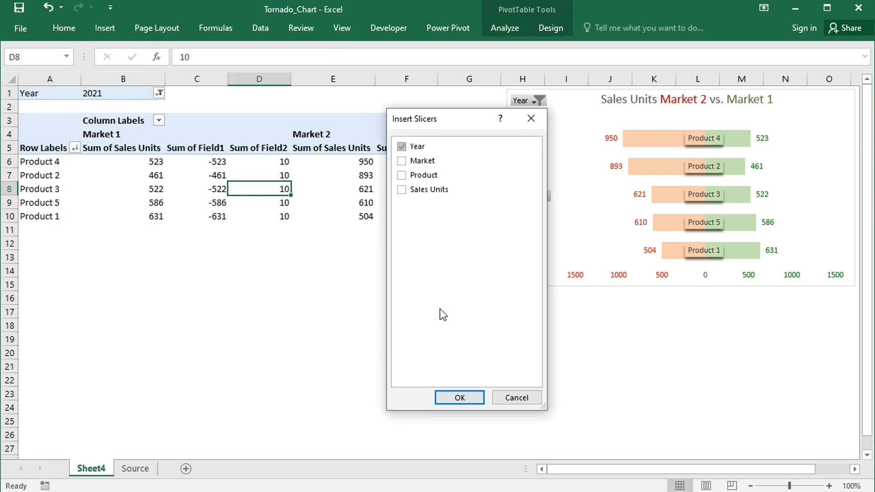
pyautogui.click(451, 399)
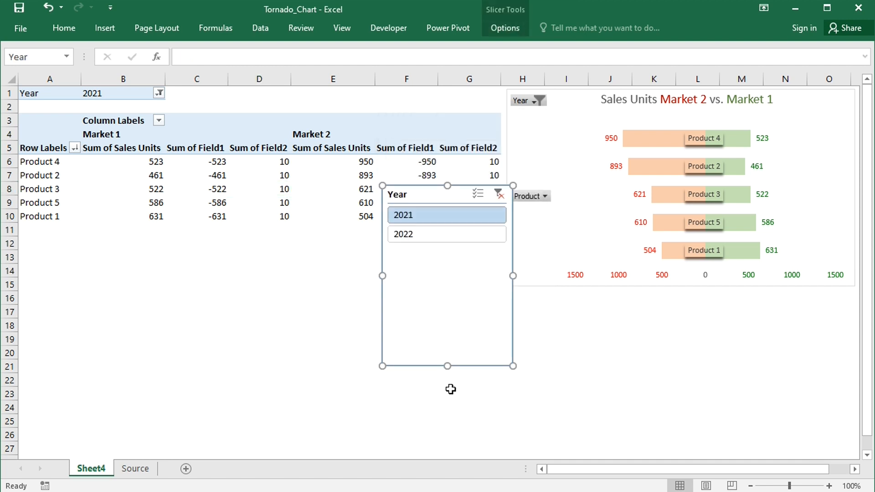
pyautogui.moveTo(447, 364); pyautogui.dragTo(440, 253)
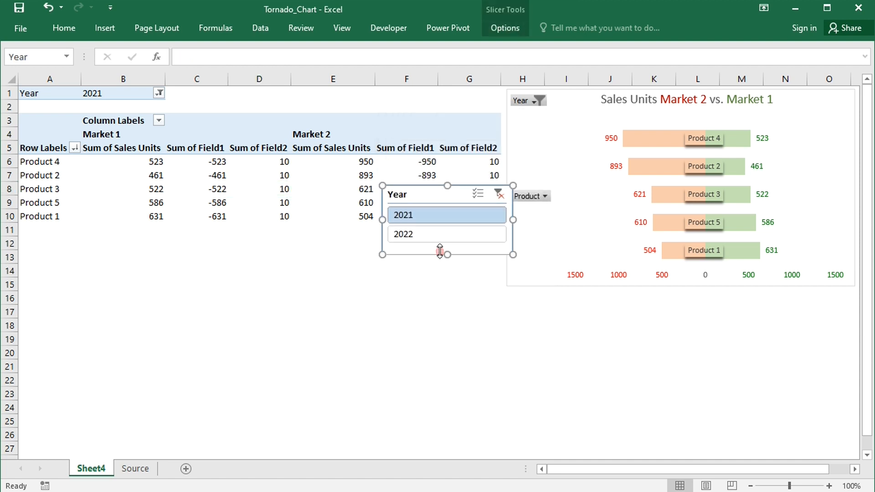
pyautogui.moveTo(444, 196); pyautogui.dragTo(658, 326)
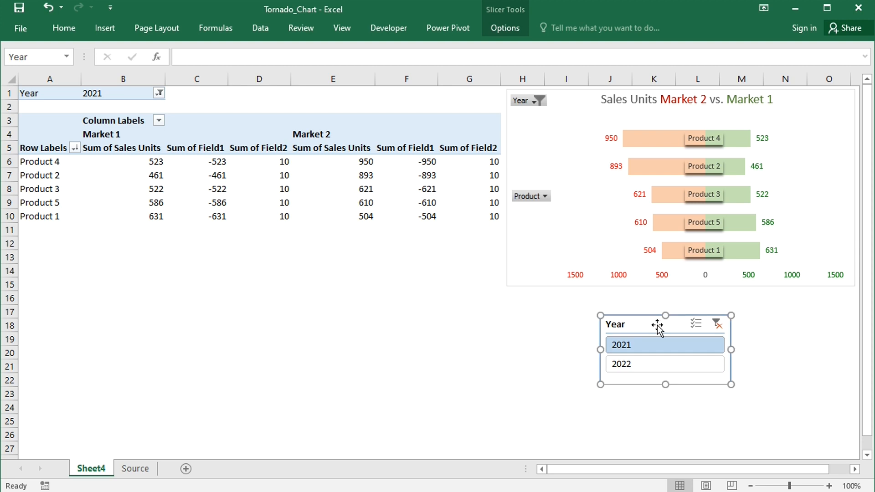
# Filter by 2022 and by 2021 in turn with the Year slicer, and clear its filter
pyautogui.click(661, 367)
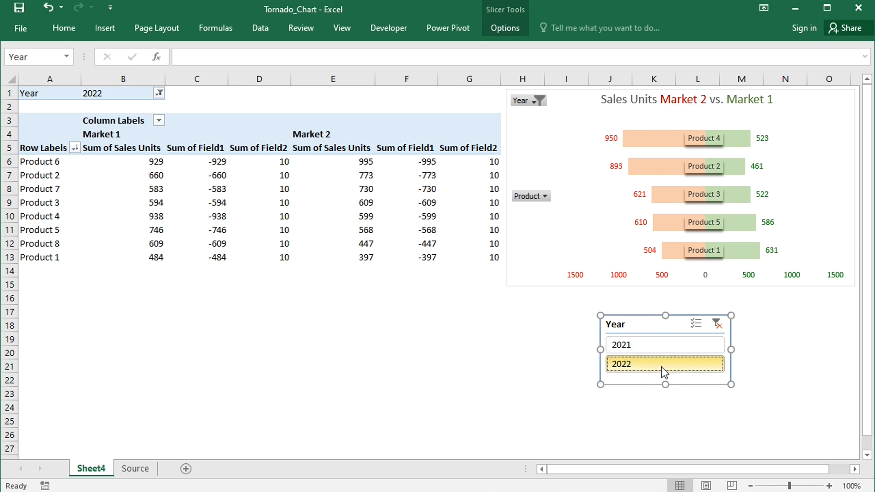
pyautogui.click(655, 348)
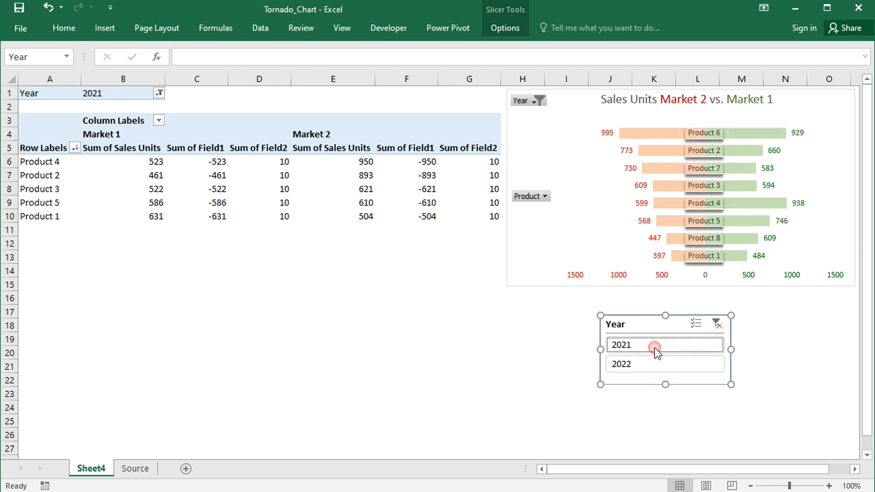
pyautogui.click(718, 324)
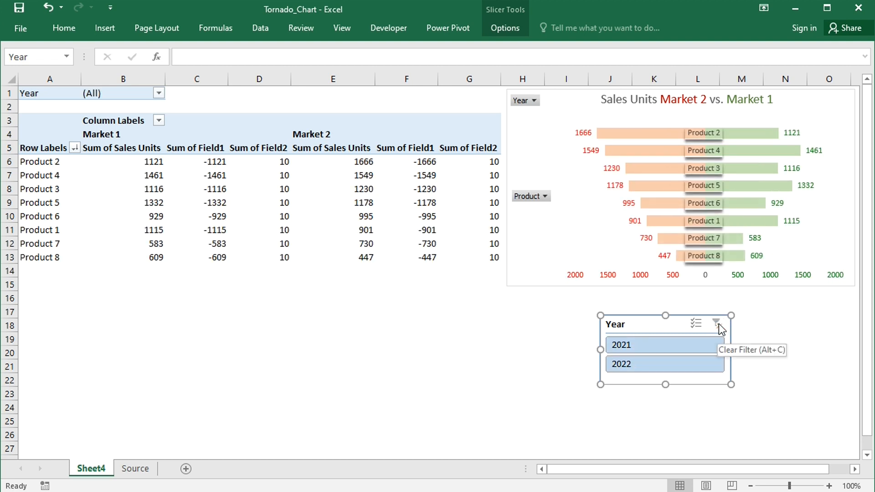